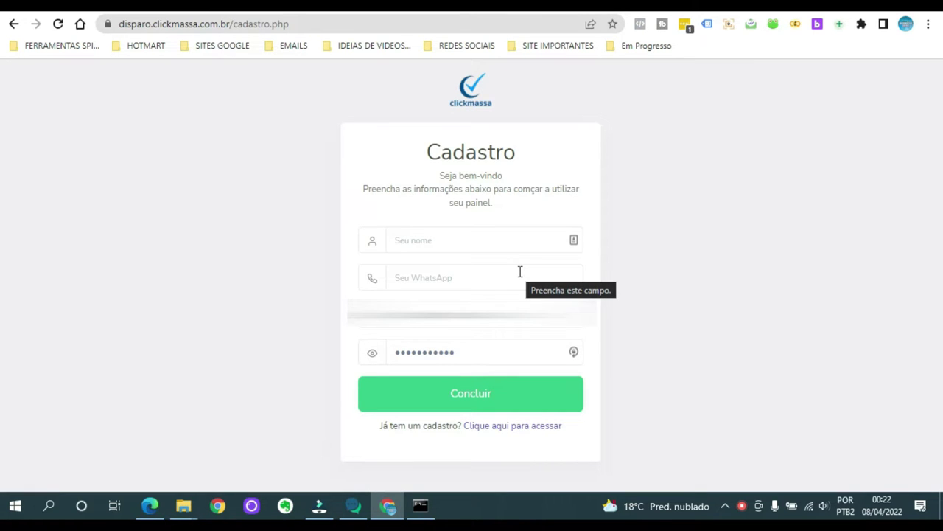
Go back to the Login page through the registration form and sign in to the ClickMassa panel.
click(14, 23)
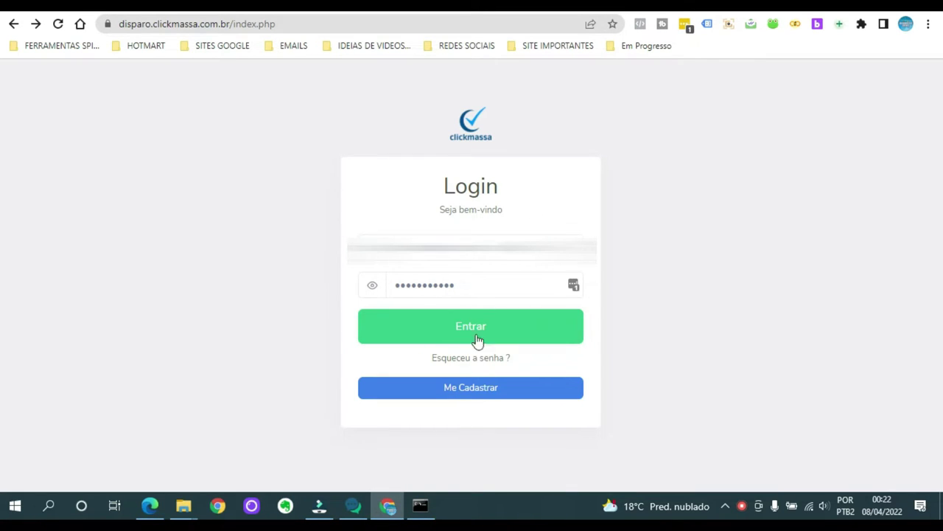
click(496, 396)
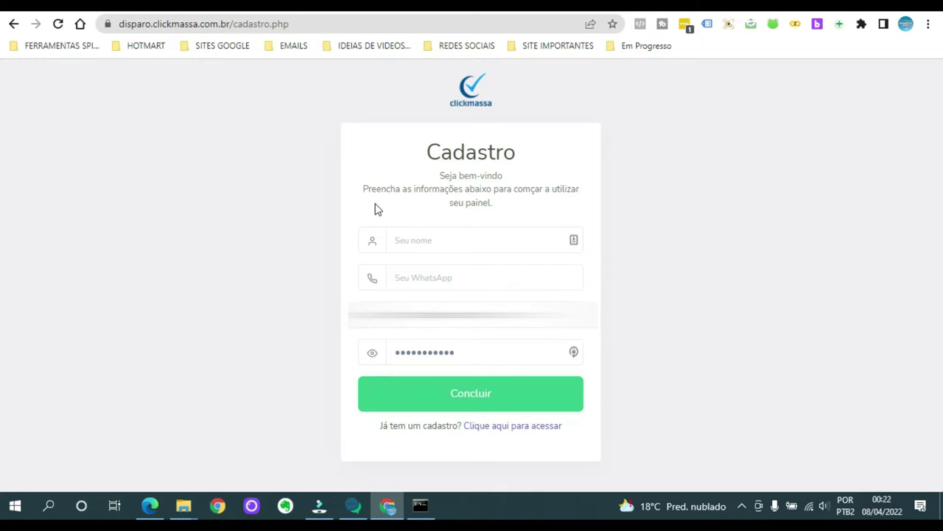
click(508, 428)
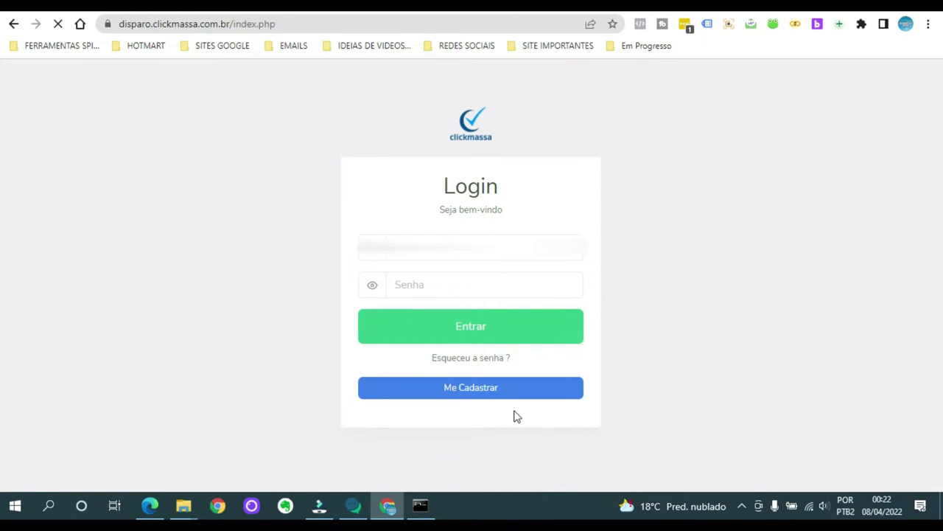
click(480, 328)
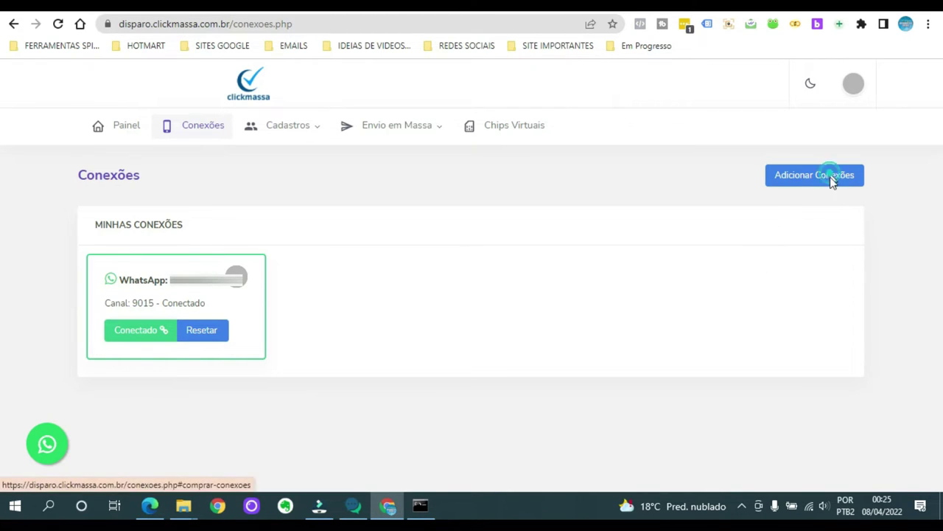
Start adding WhatsApp connections from the Conexões page listing Canal 9015.
click(830, 176)
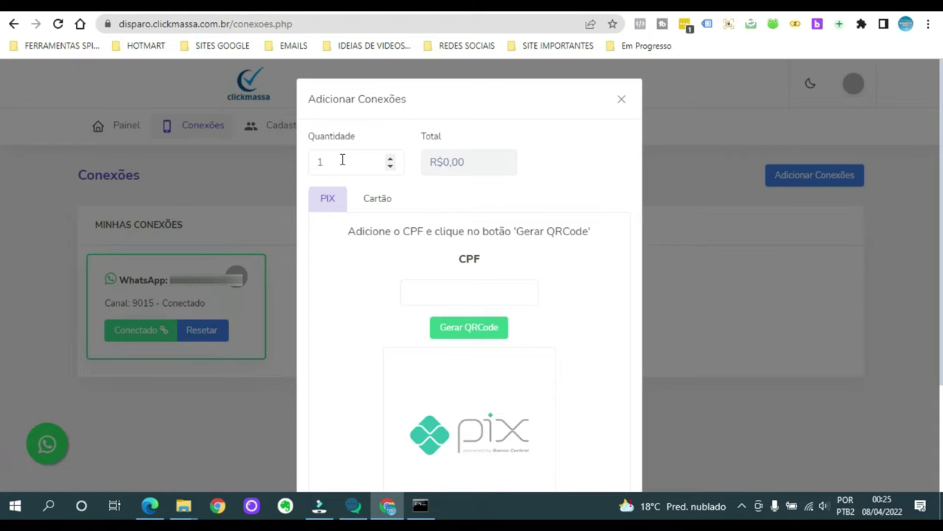
Raise the connection quantity to check the price, reset it to 1, and close the purchase form.
click(391, 158)
click(391, 159)
click(391, 159)
click(391, 158)
click(432, 162)
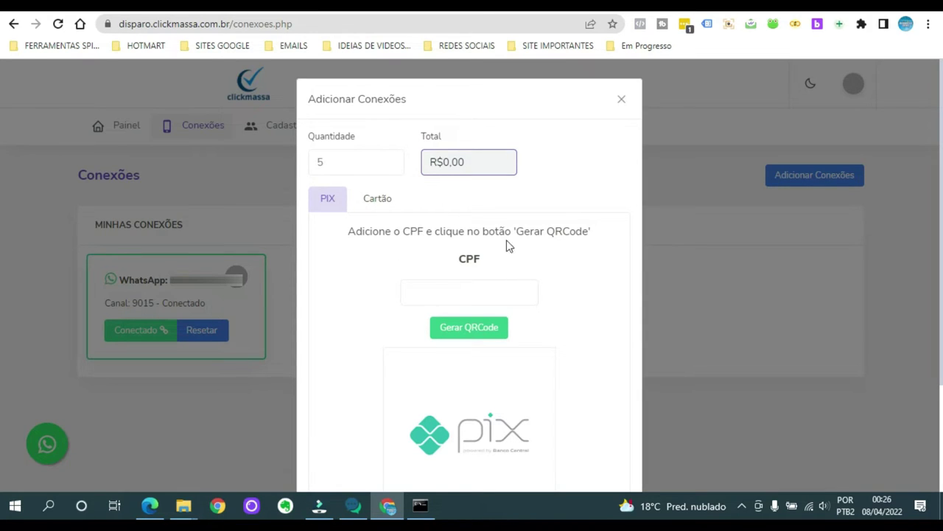
scroll(571, 255, down, 2)
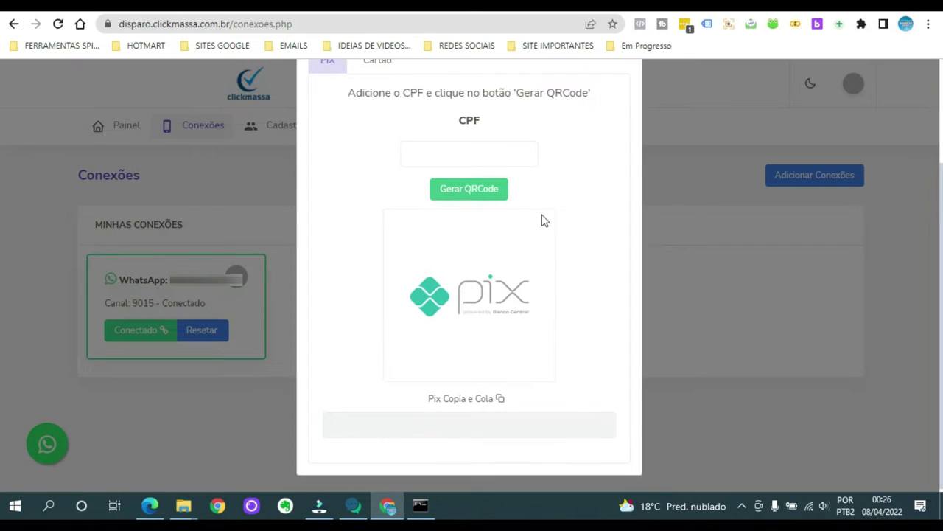
scroll(564, 214, up, 2)
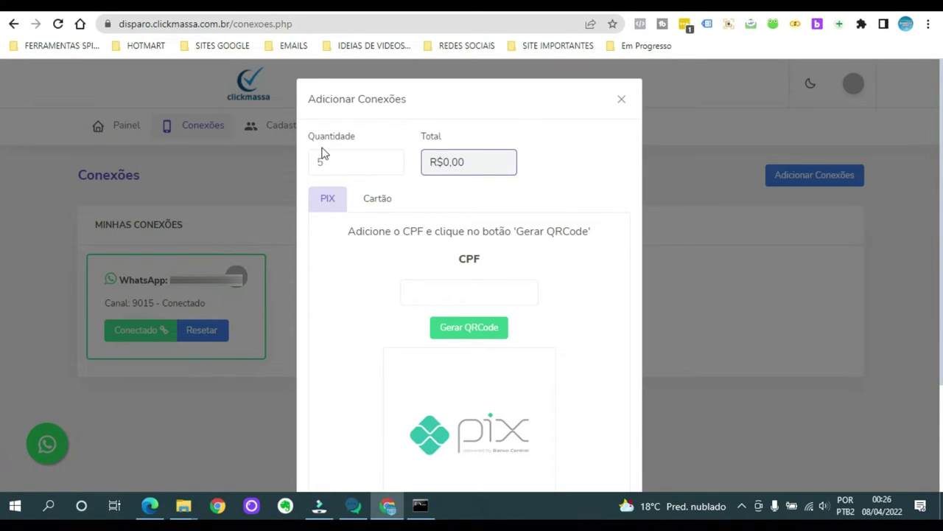
click(391, 167)
click(391, 167)
click(391, 167)
click(391, 166)
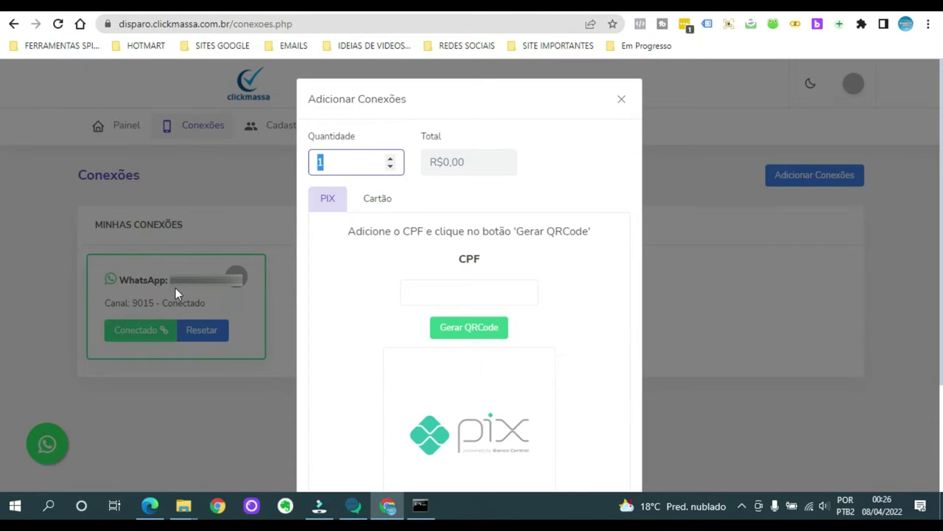
click(623, 99)
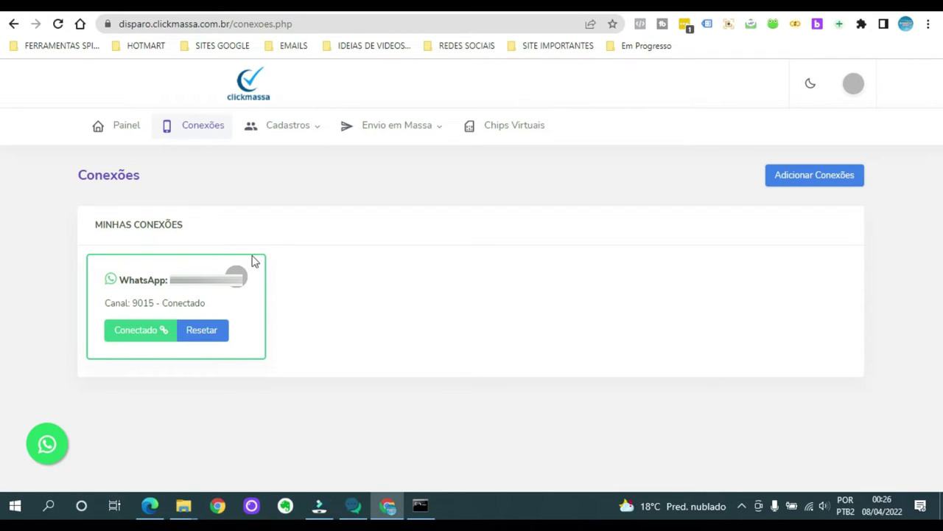
click(299, 129)
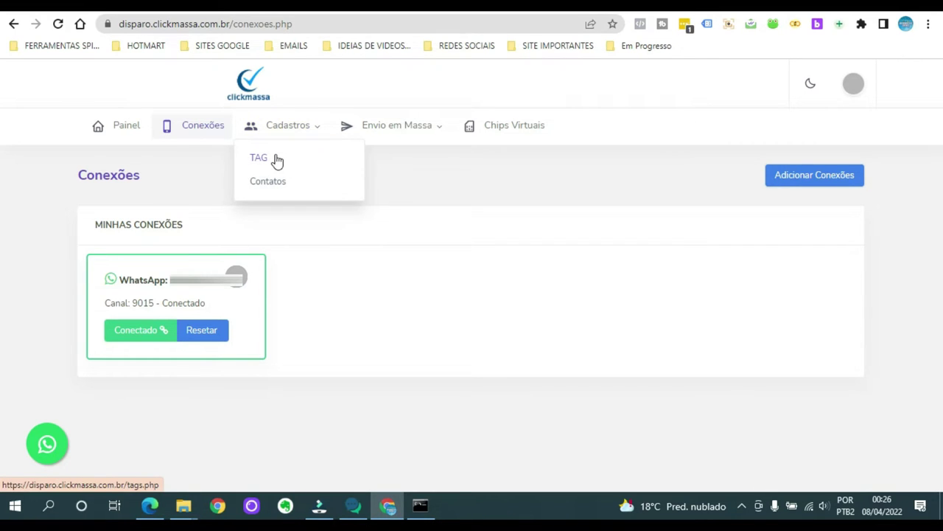
Create a new tag with description 'tag teste' and a pink colour, and save it.
click(275, 159)
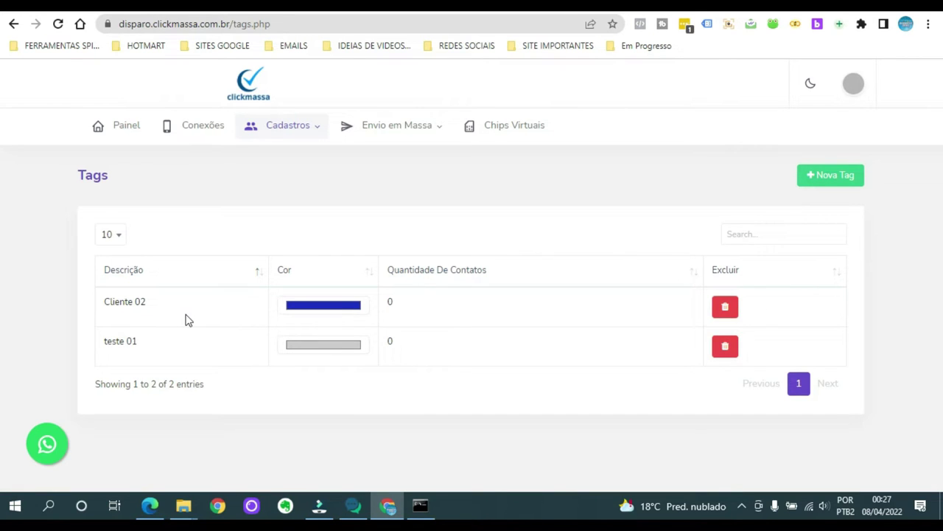
click(832, 177)
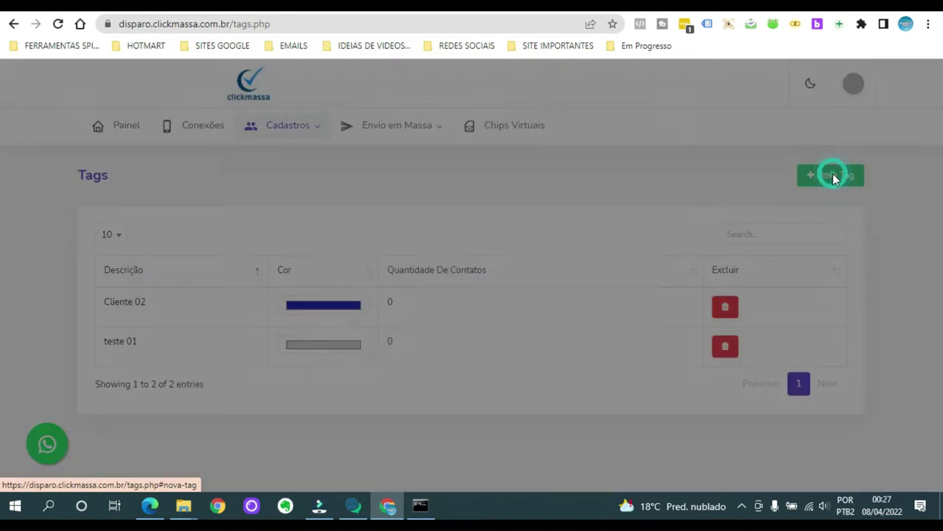
click(358, 225)
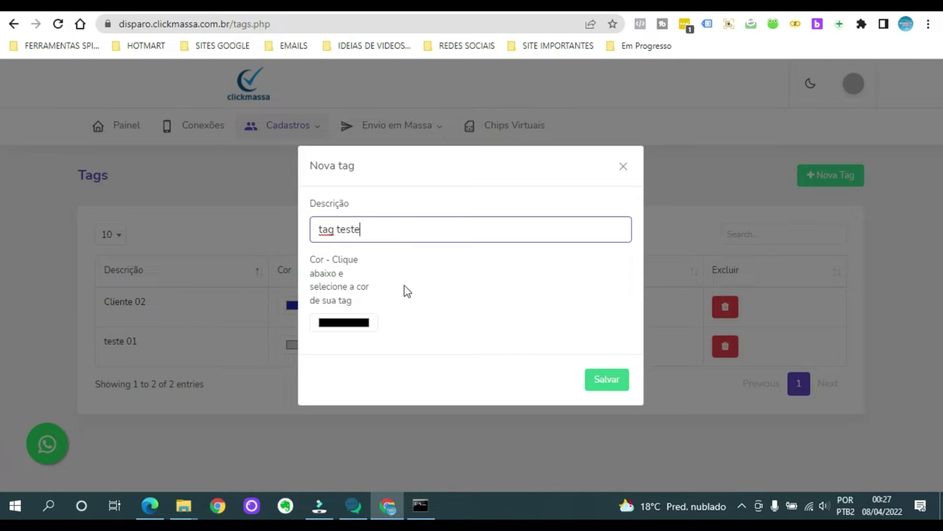
click(351, 326)
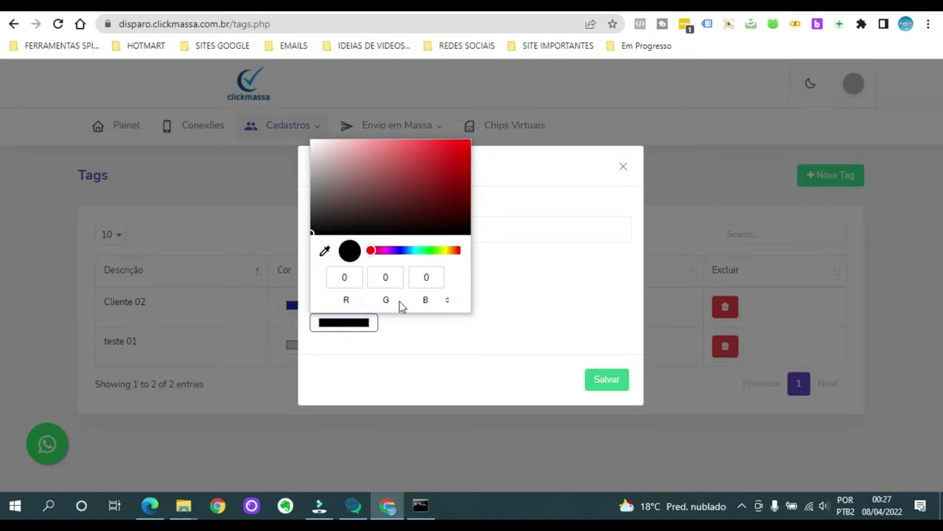
drag(417, 255, 426, 255)
click(538, 297)
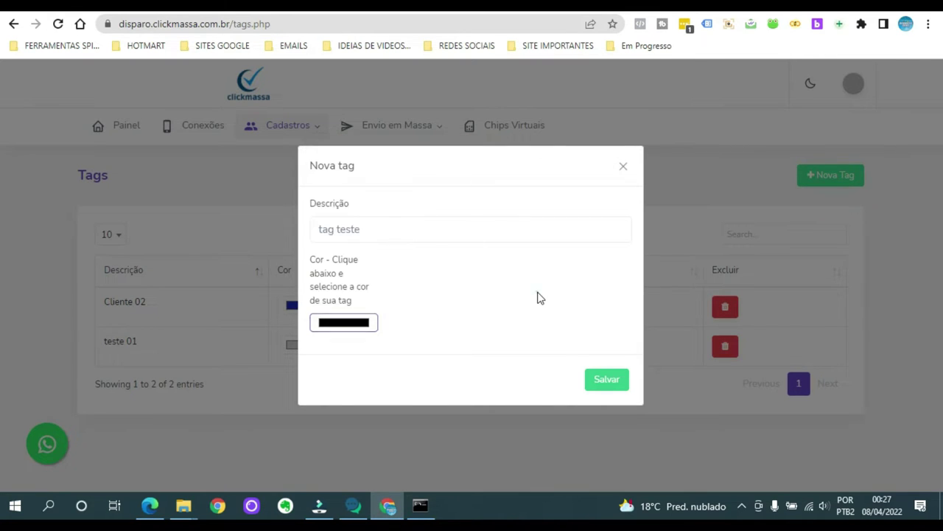
click(362, 322)
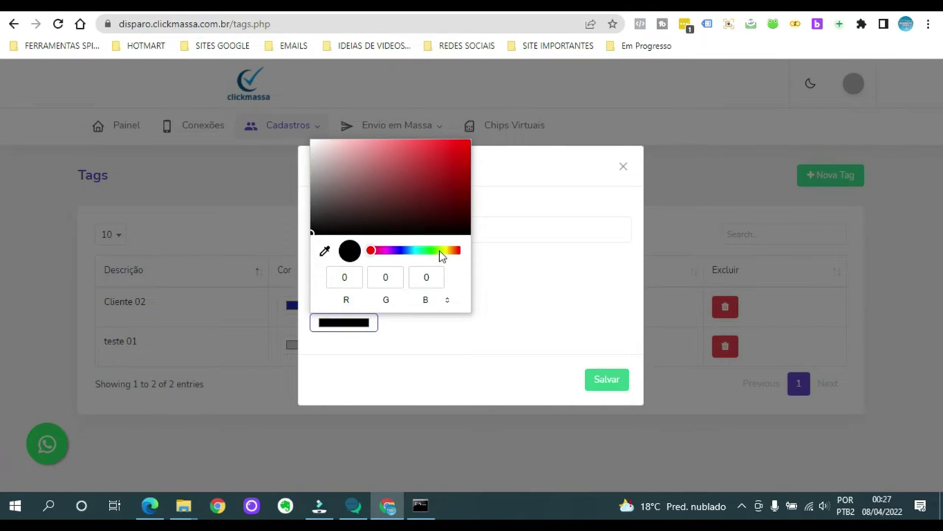
click(451, 178)
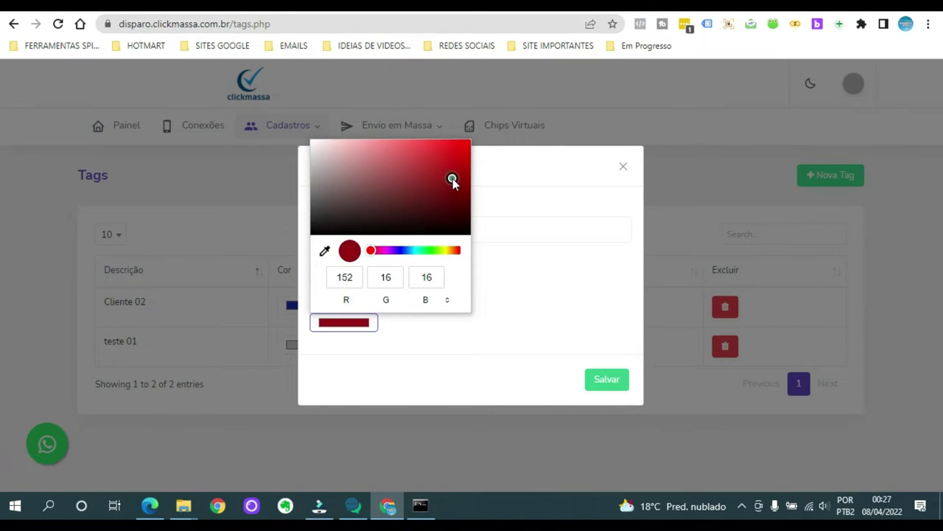
click(365, 149)
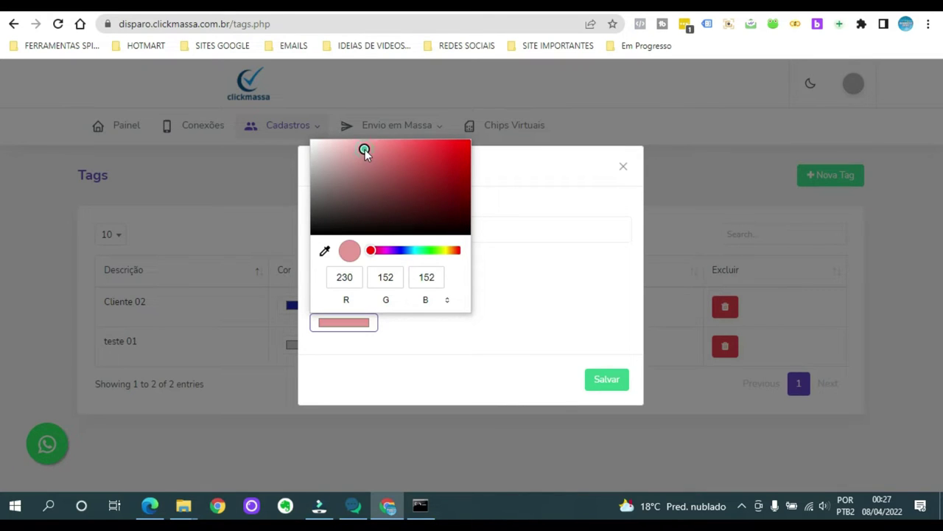
click(617, 384)
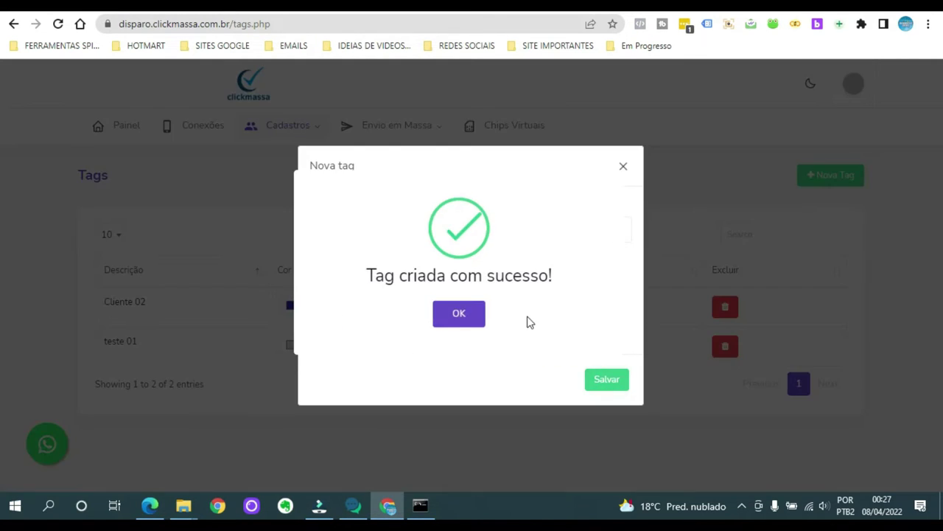
click(464, 318)
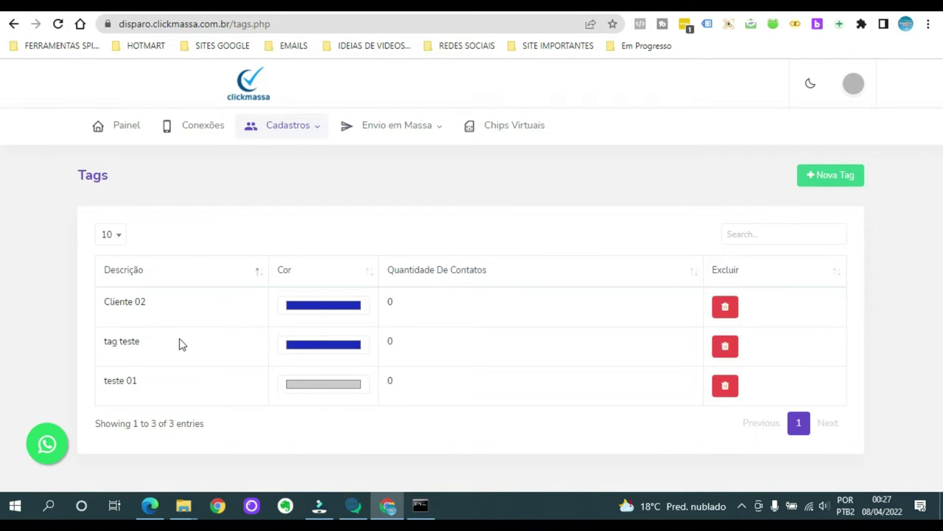
Recolour the 'tag teste' tag to a dark shade of green.
click(319, 349)
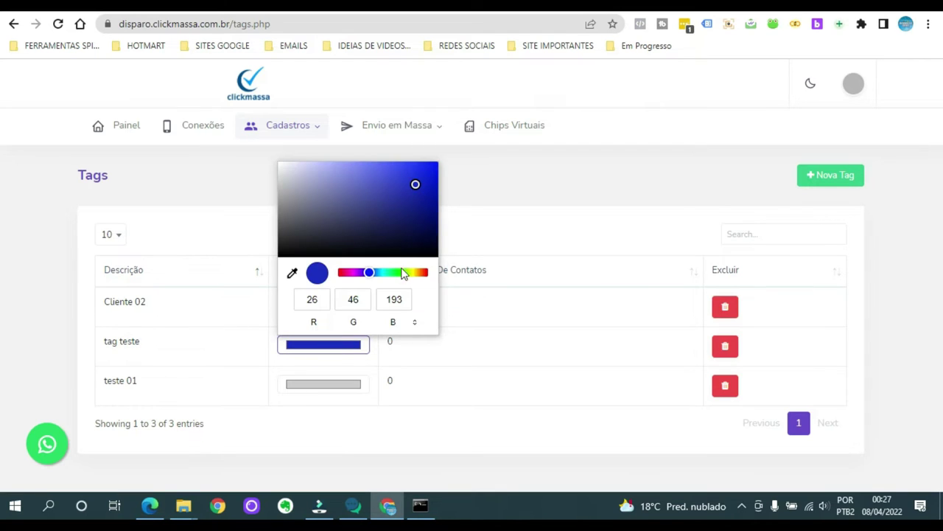
drag(361, 277, 352, 276)
click(406, 275)
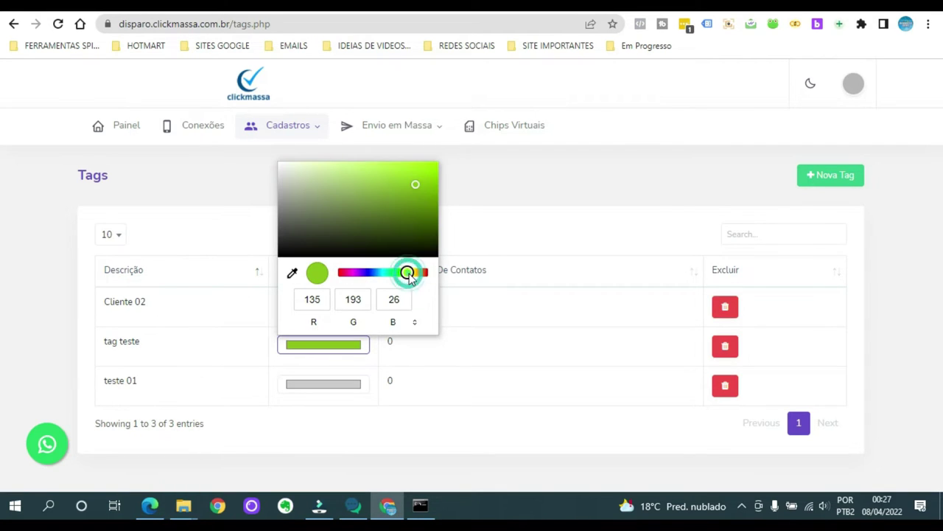
click(397, 195)
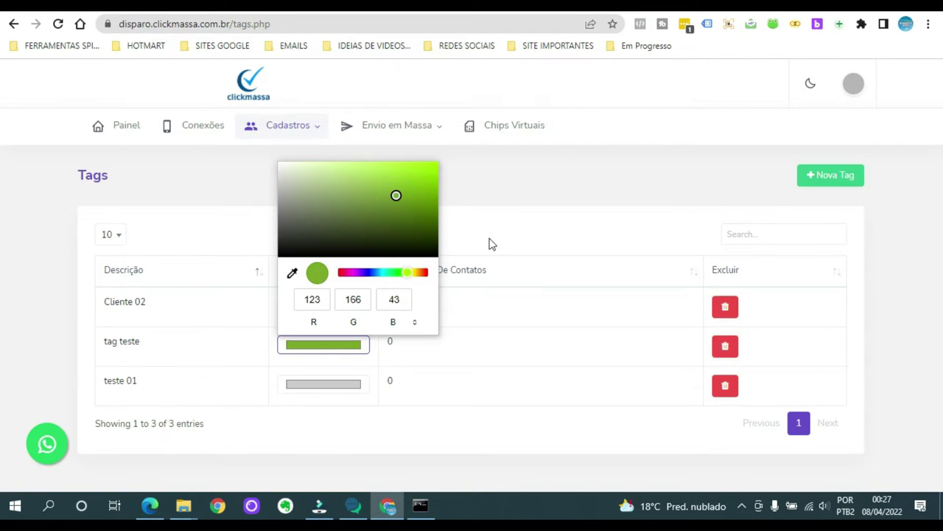
click(405, 216)
click(502, 234)
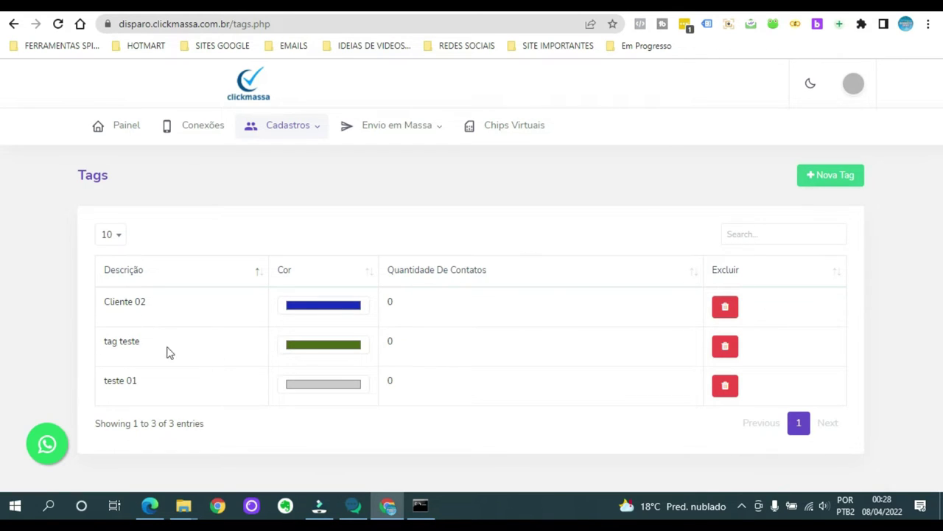
Delete the 'tag teste' tag and confirm the deletion.
click(726, 348)
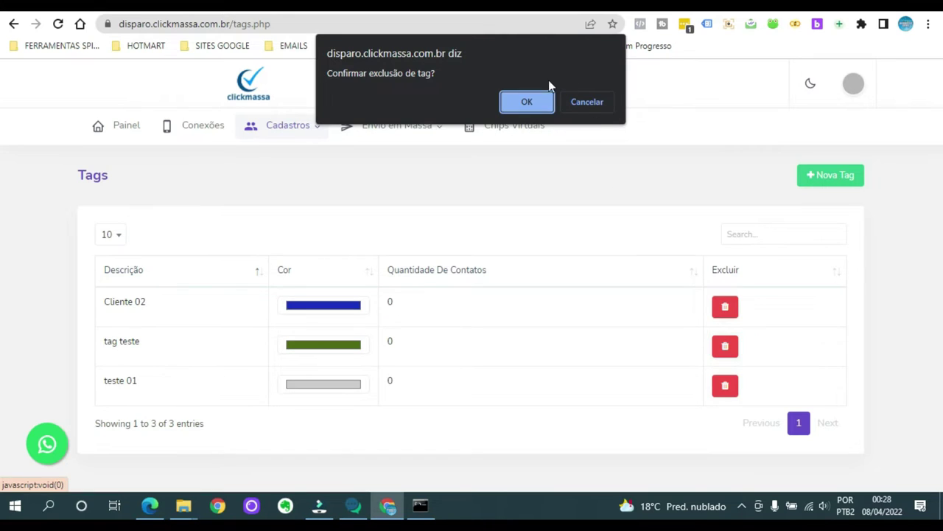
click(531, 98)
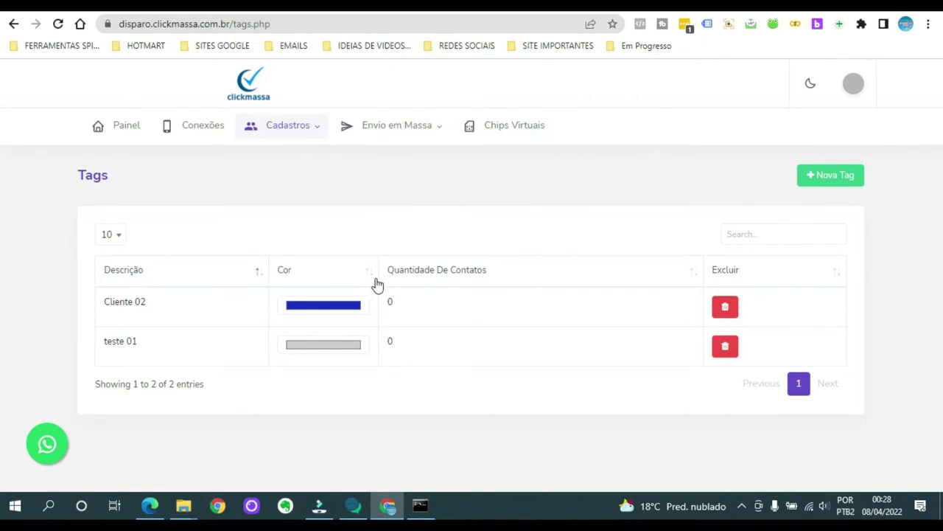
Open the Contatos list from the Cadastros menu.
click(316, 131)
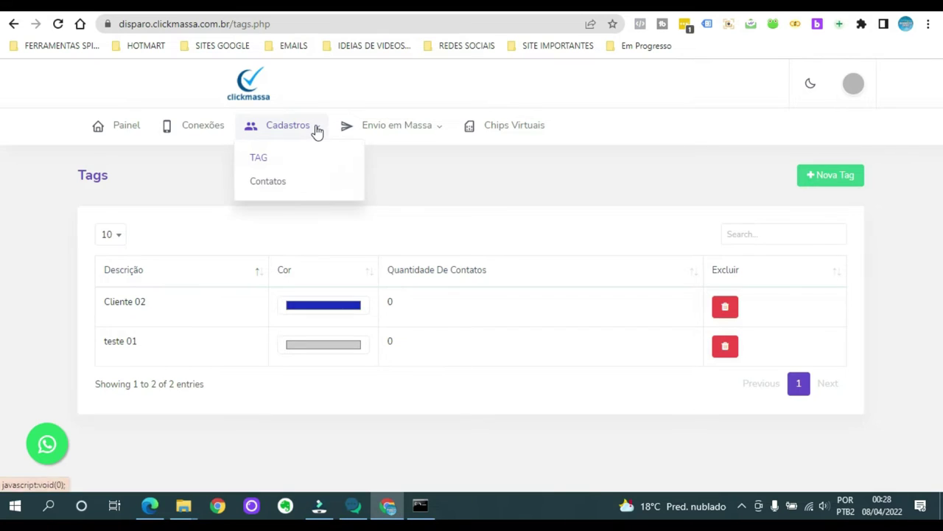
click(274, 183)
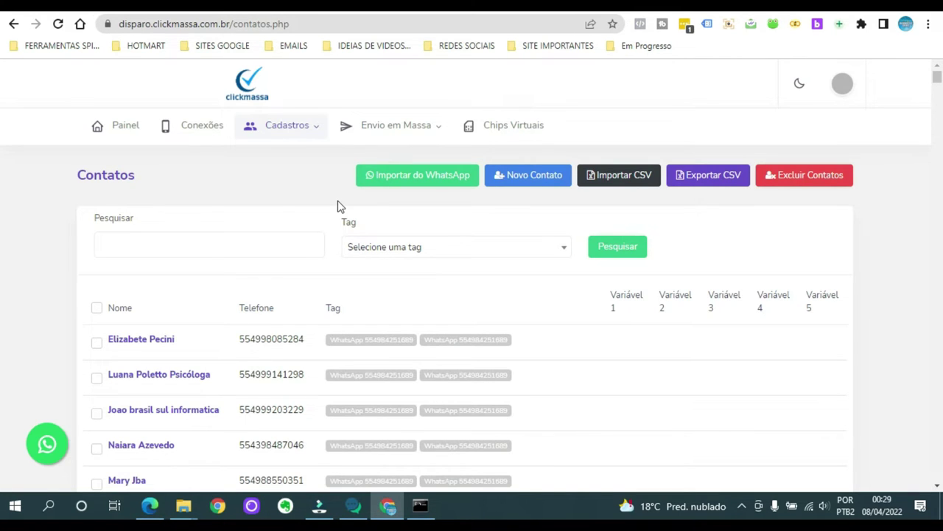
Select all 3861 contacts and export them to Contatos.csv.
mouse_move(307, 135)
click(98, 310)
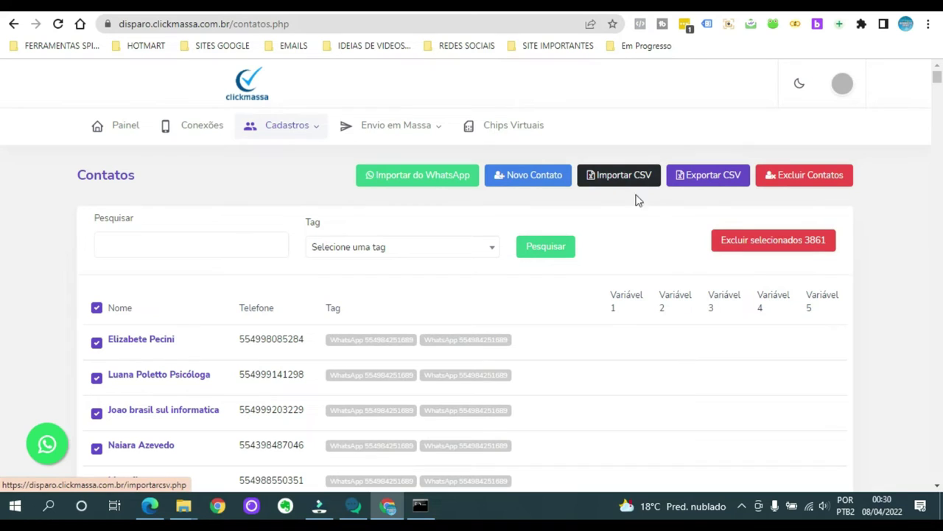
click(712, 182)
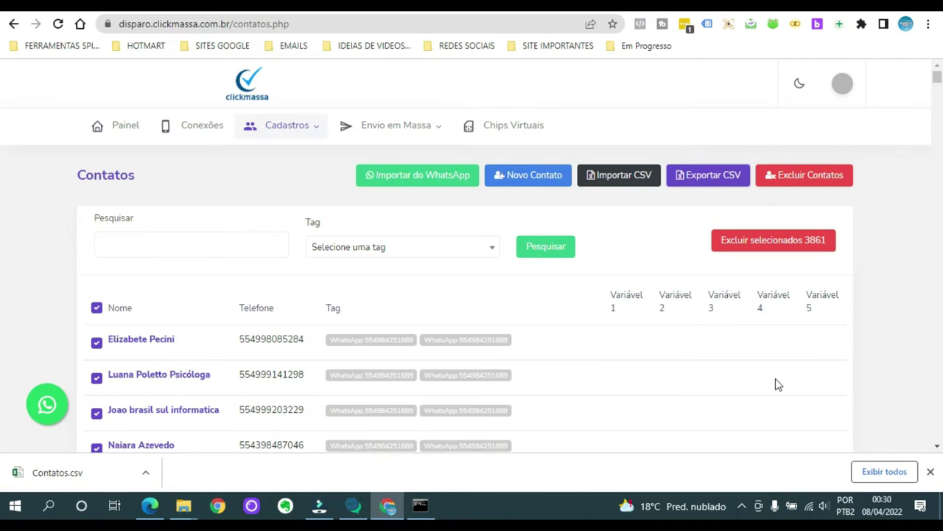
click(930, 472)
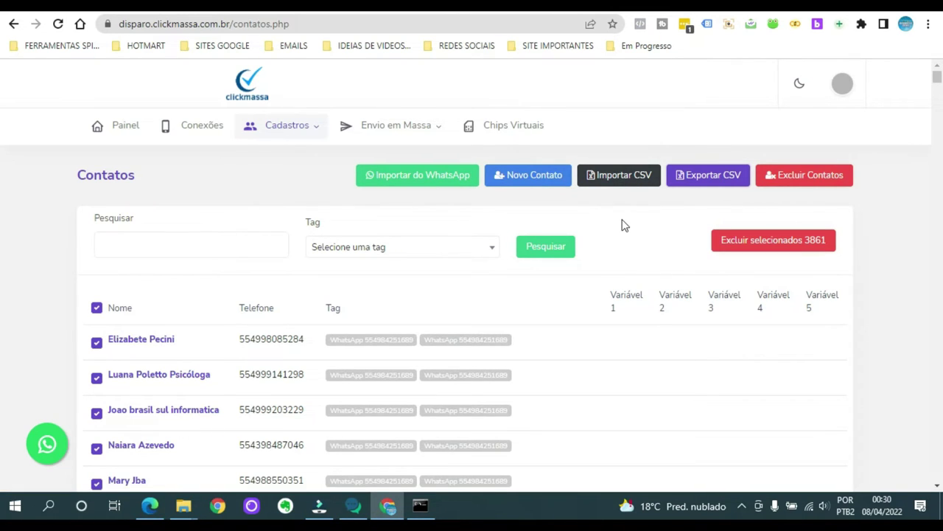
Open the Importar CSV page and browse to the Contatos file, then cancel without choosing it.
click(613, 183)
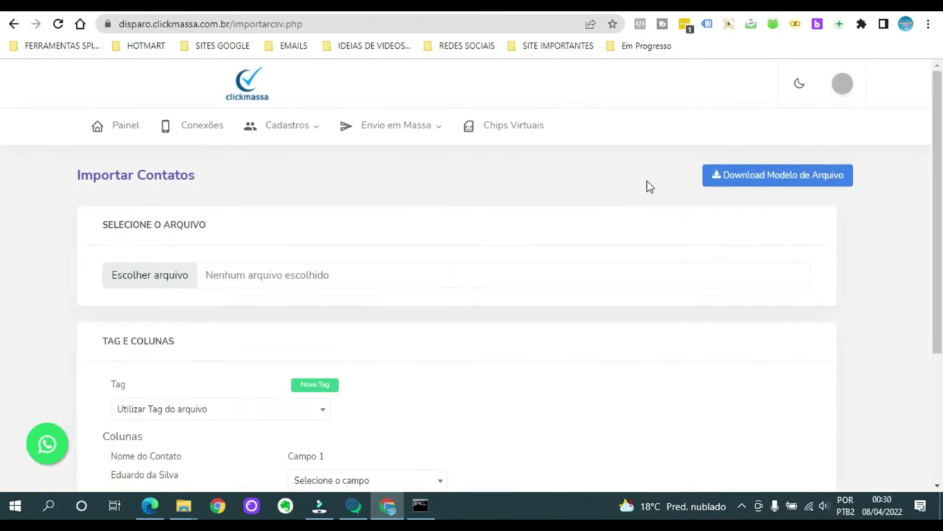
scroll(508, 213, down, 2)
click(171, 142)
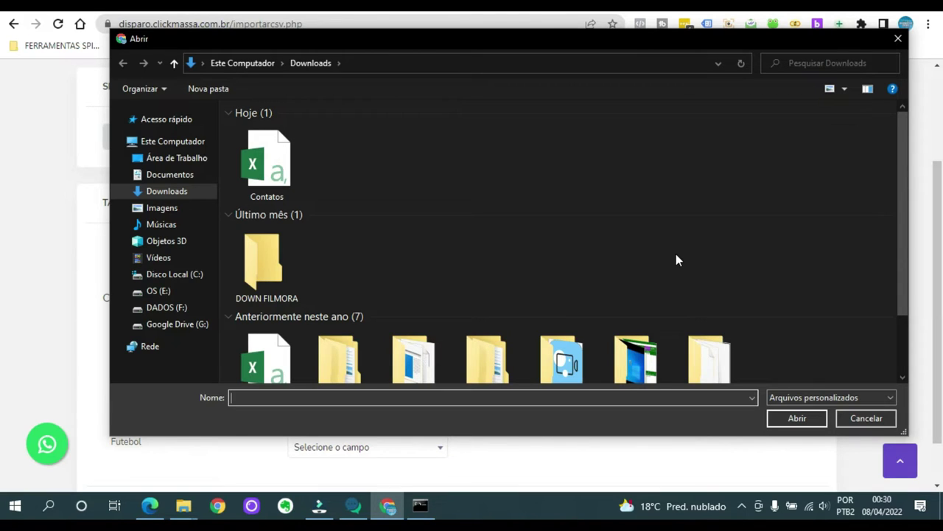
click(265, 162)
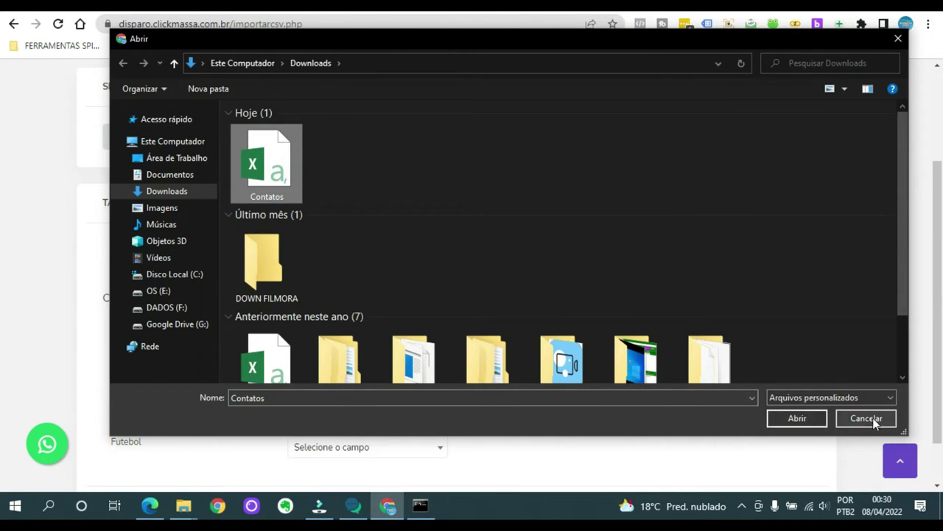
click(872, 419)
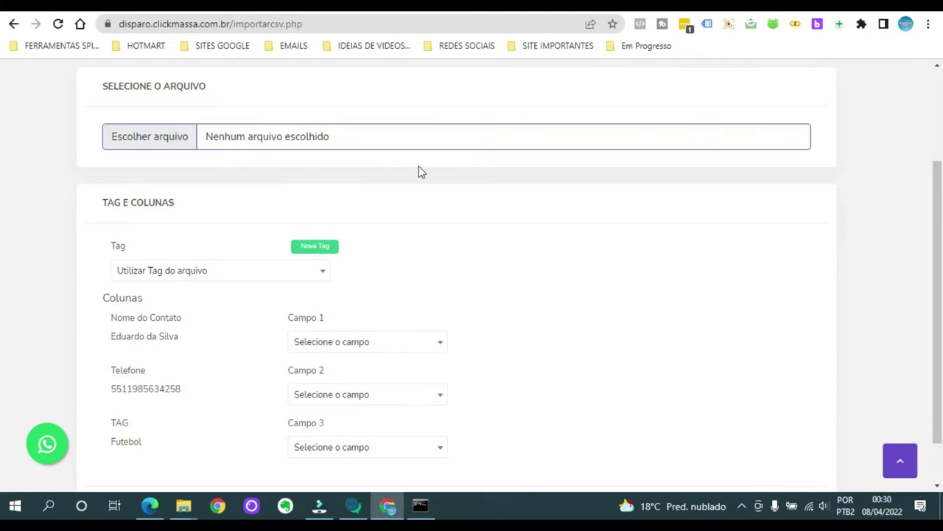
scroll(420, 171, up, 2)
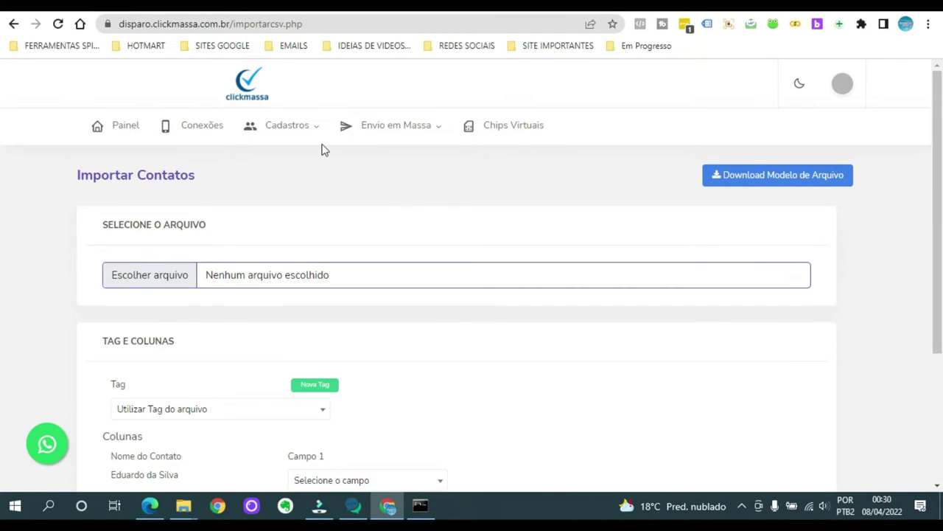
Return to Contatos and look over a blank Novo Contato form.
key(alt+Left)
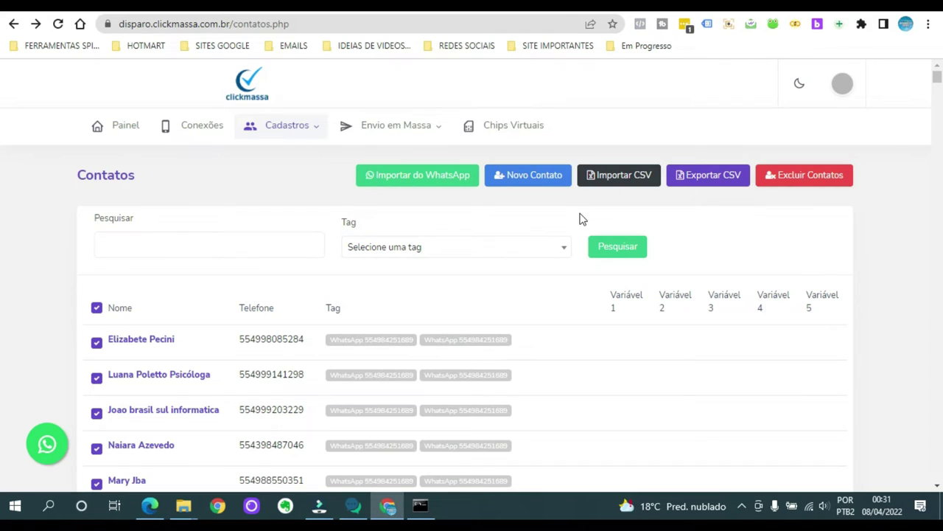
click(530, 181)
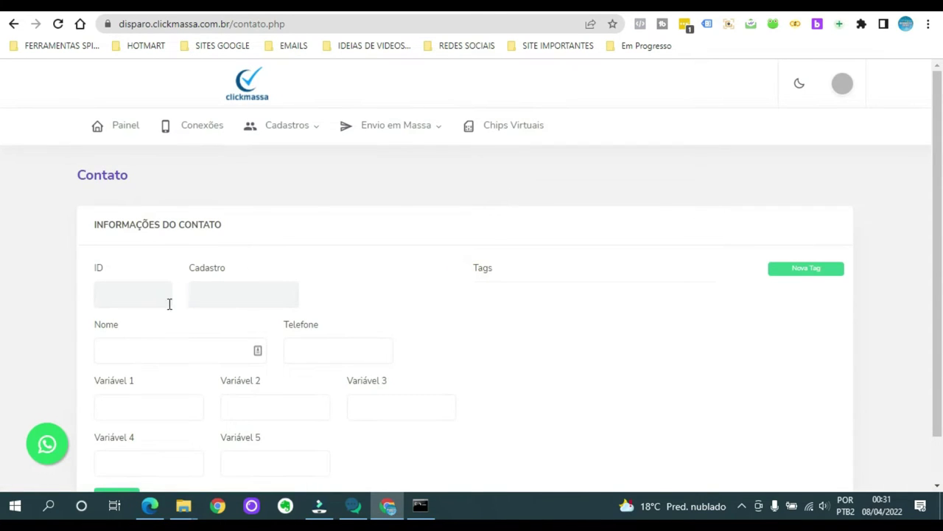
scroll(299, 276, down, 1)
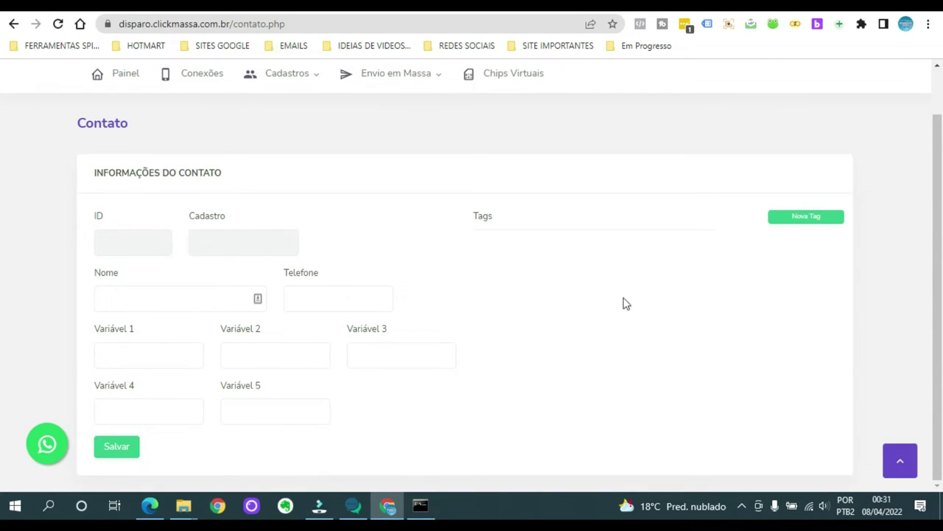
click(535, 242)
Go back to the Contatos list and untick the header checkbox so no contacts are selected.
click(14, 25)
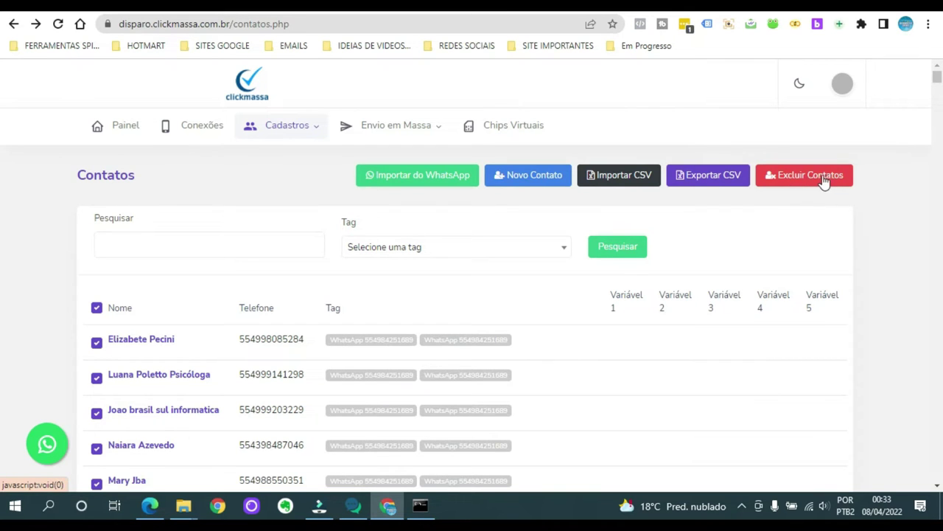
scroll(295, 303, down, 3)
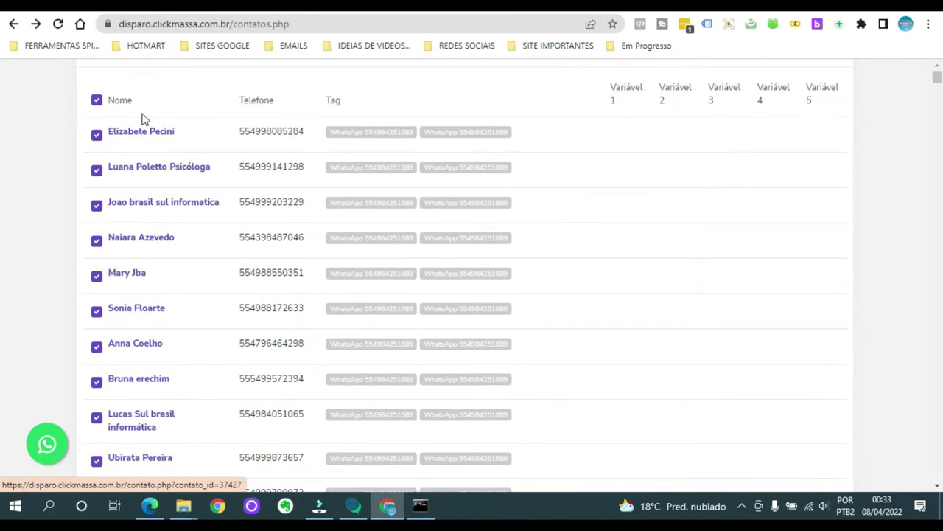
scroll(168, 128, up, 2)
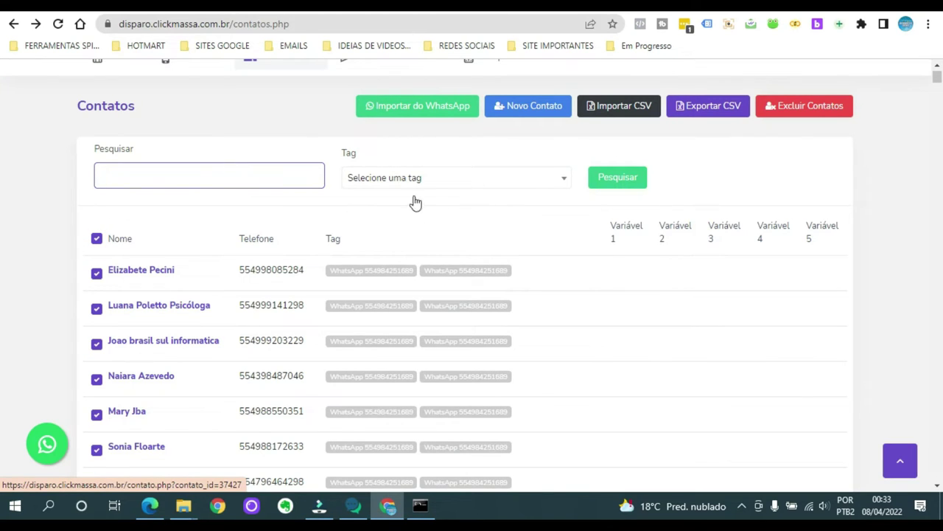
click(97, 238)
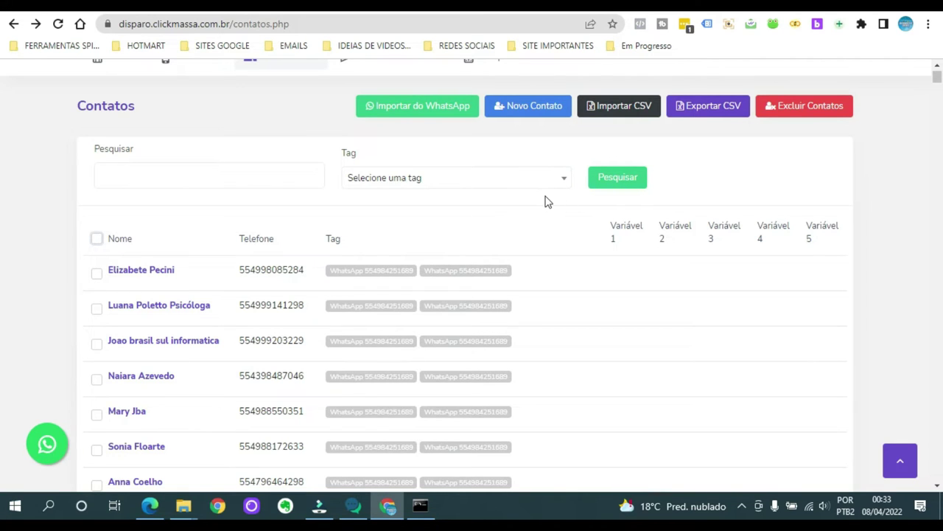
scroll(553, 200, up, 1)
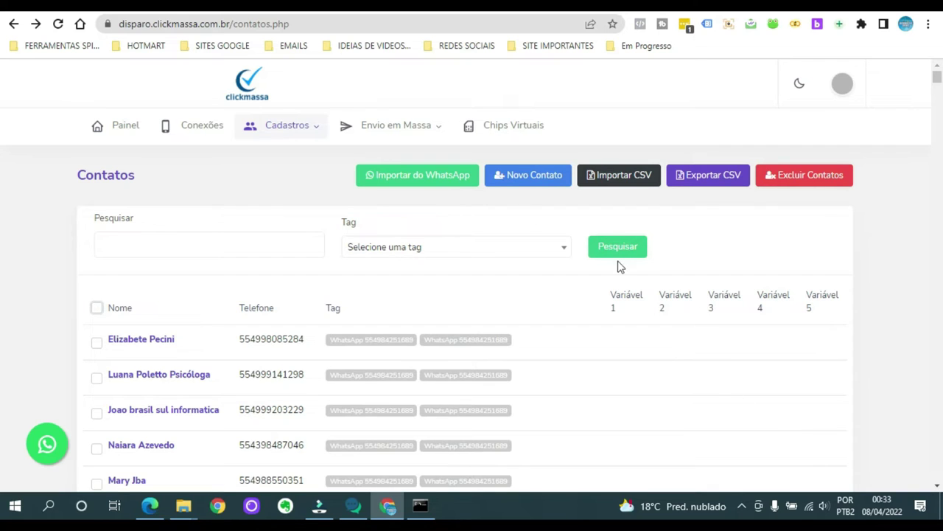
mouse_move(319, 131)
mouse_move(426, 131)
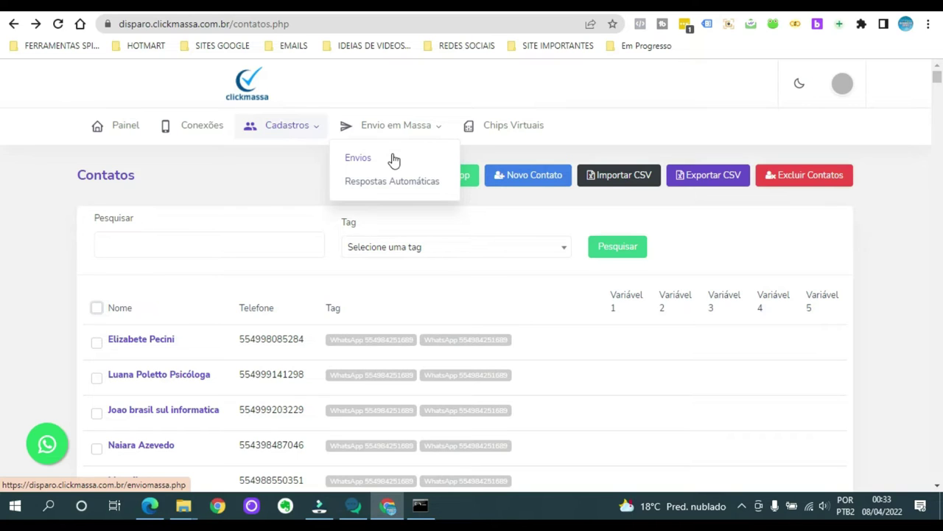
Open Envios under Envio em Massa to see the campaign list with teste01.
click(394, 160)
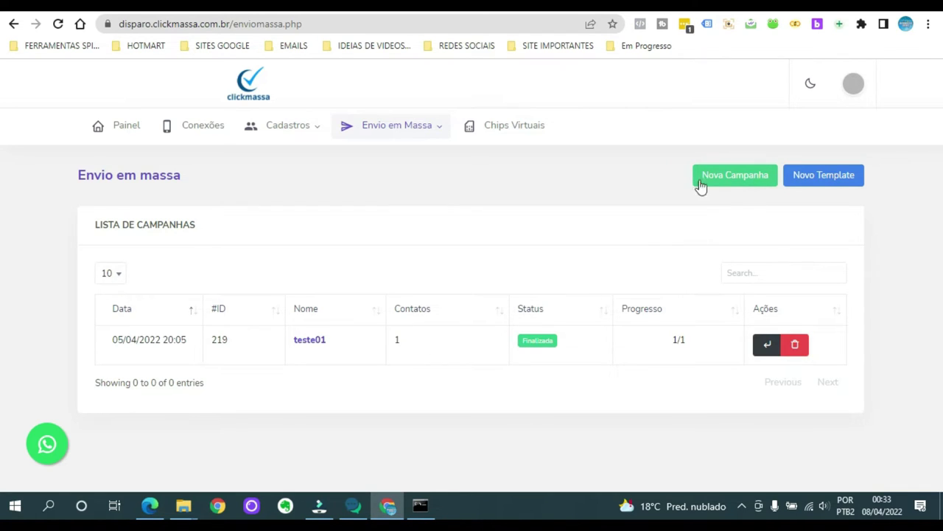
Create a Nova Campanha named 'campanha teste', leaving the Tag unselected.
click(728, 181)
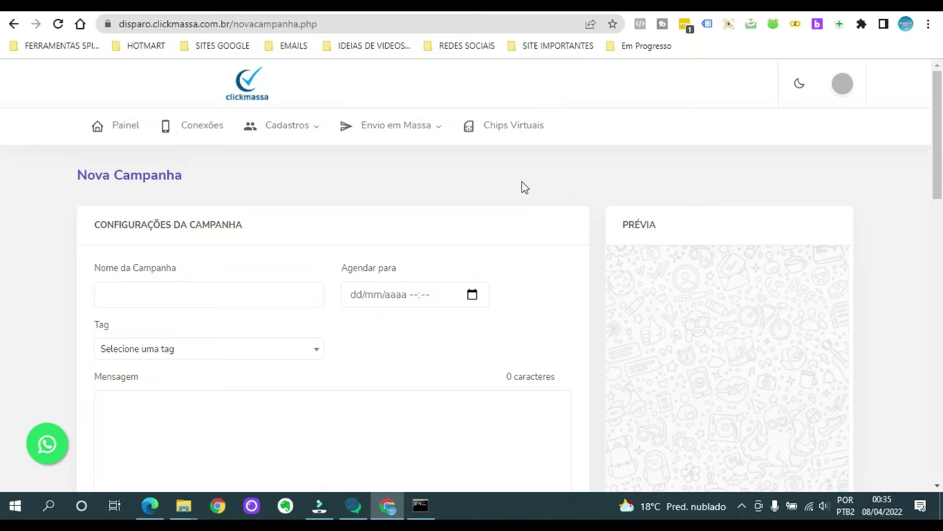
scroll(531, 196, down, 2)
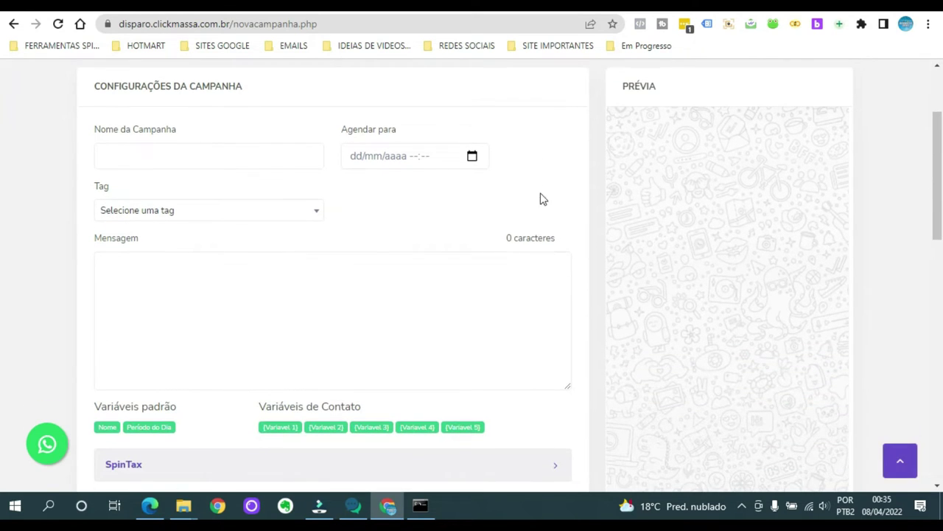
scroll(552, 197, up, 2)
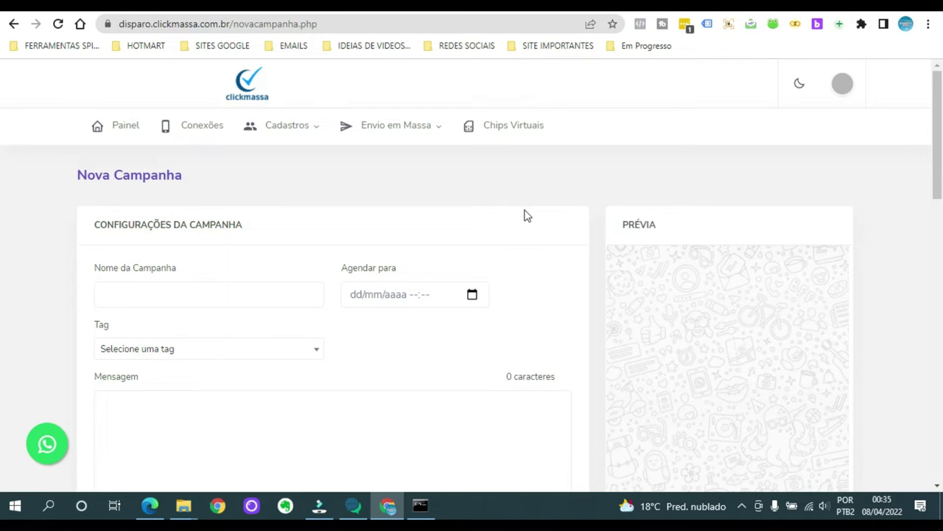
scroll(525, 217, down, 1)
scroll(525, 217, down, 1)
click(137, 155)
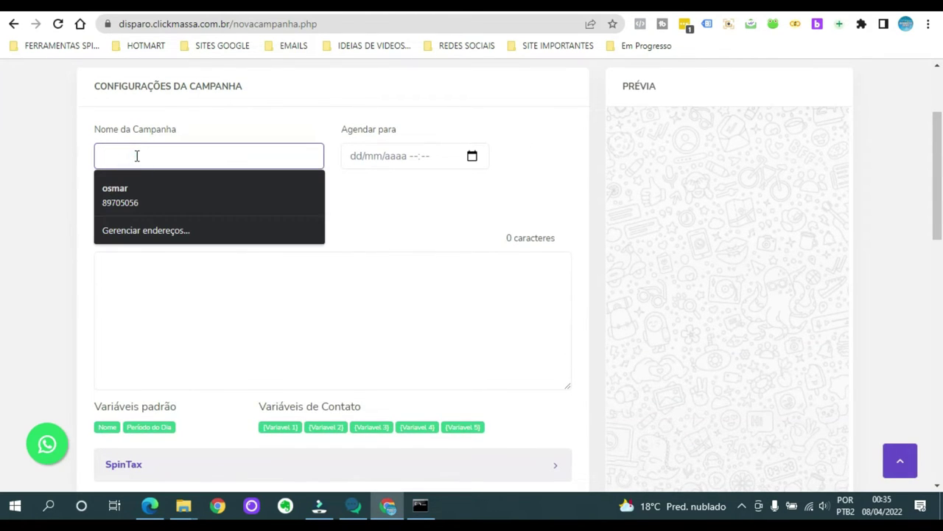
text(campanha teste)
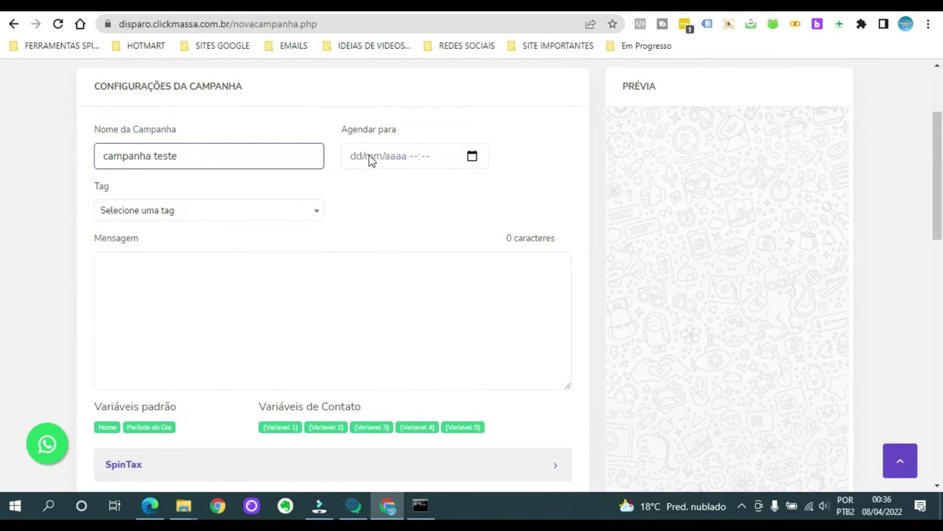
click(173, 212)
click(357, 216)
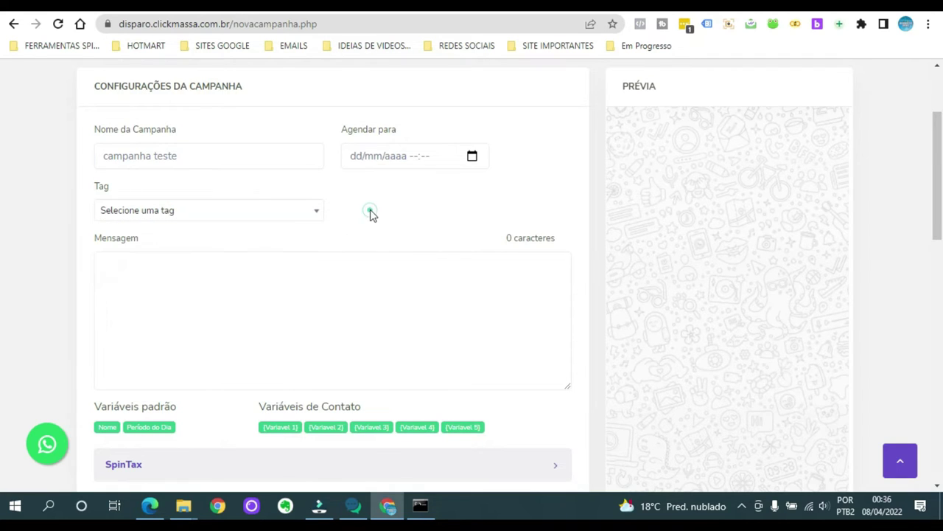
click(150, 264)
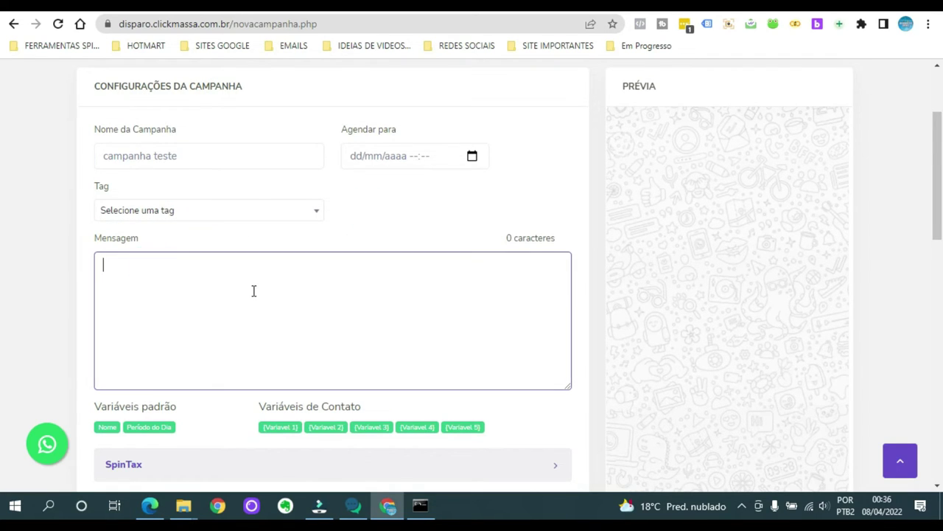
Type the message 'Conheça agora mesmo a mais nova plataforma de envio de mensagens CLICKMASSA, confira:'.
text(C)
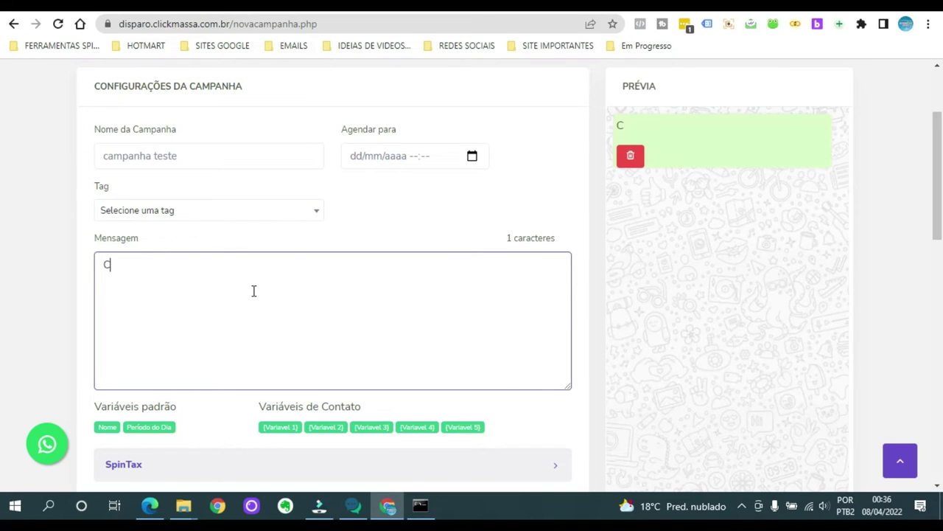
text(onheça agra)
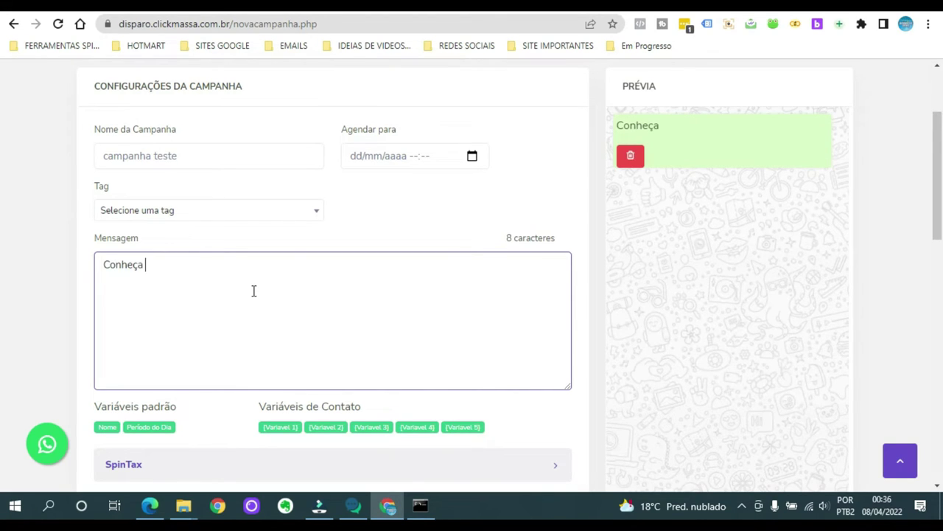
key(BackSpace)
key(BackSpace)
text(ora mem)
key(BackSpace)
text(smoa)
key(BackSpace)
text(a mais nova plataforma de envio)
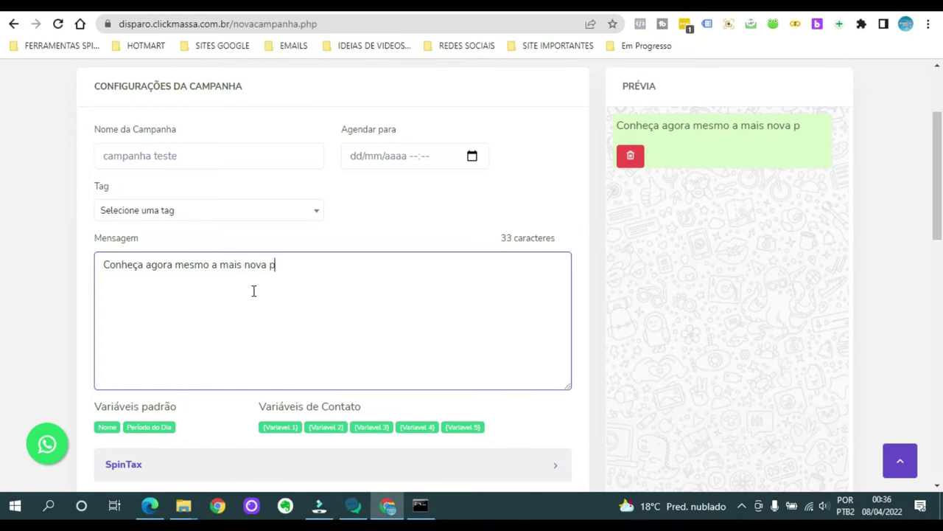
text( de mensagem)
key(BackSpace)
text(ns CLCKI)
key(BackSpace)
key(BackSpace)
key(BackSpace)
text(ICKAM)
key(BackSpace)
key(BackSpace)
text(MASSA, confira:)
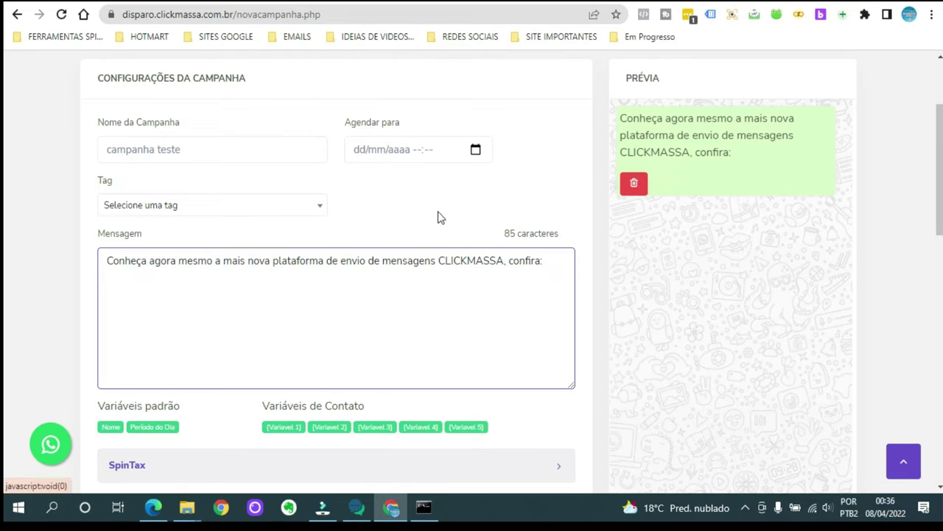
scroll(432, 216, down, 2)
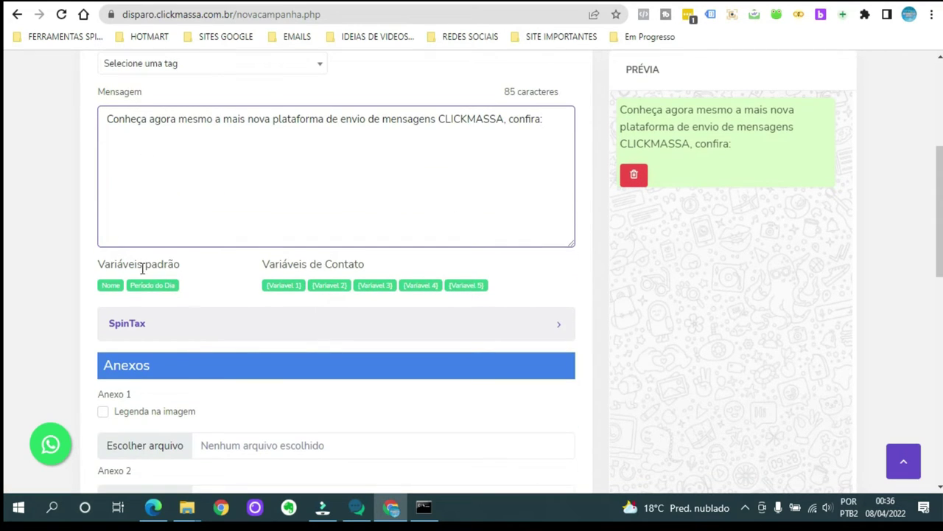
click(109, 285)
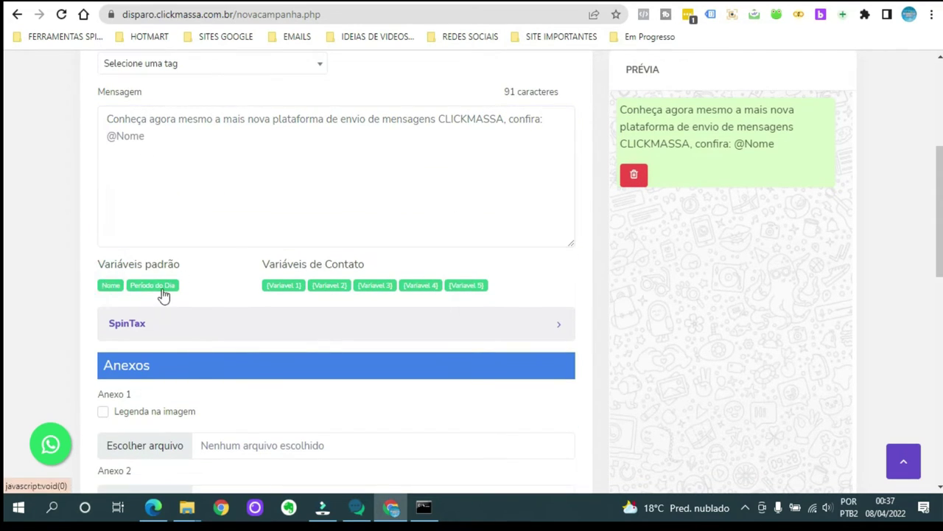
click(150, 288)
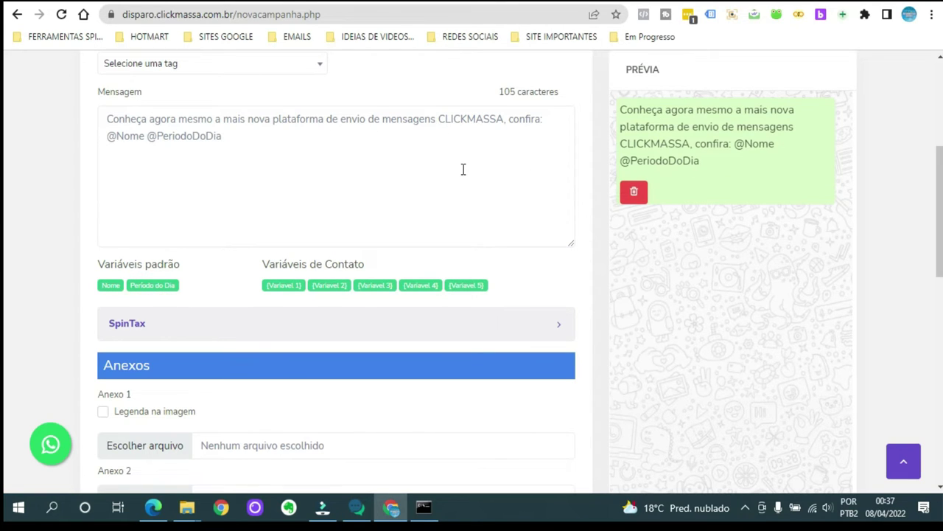
scroll(463, 170, down, 3)
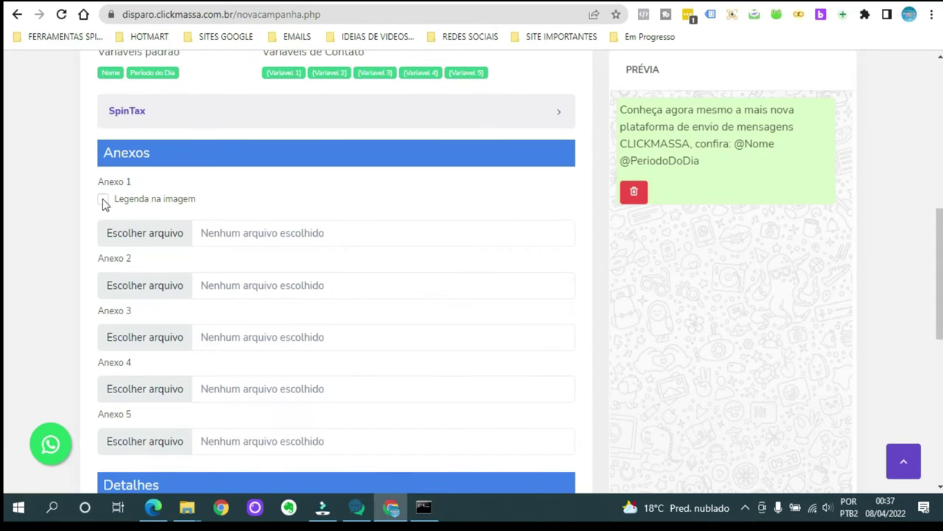
click(104, 201)
Attach the Green Minimalist Healthy Lifestyle You Tube Thumbnail PNG from Downloads as Anexo 1.
click(156, 230)
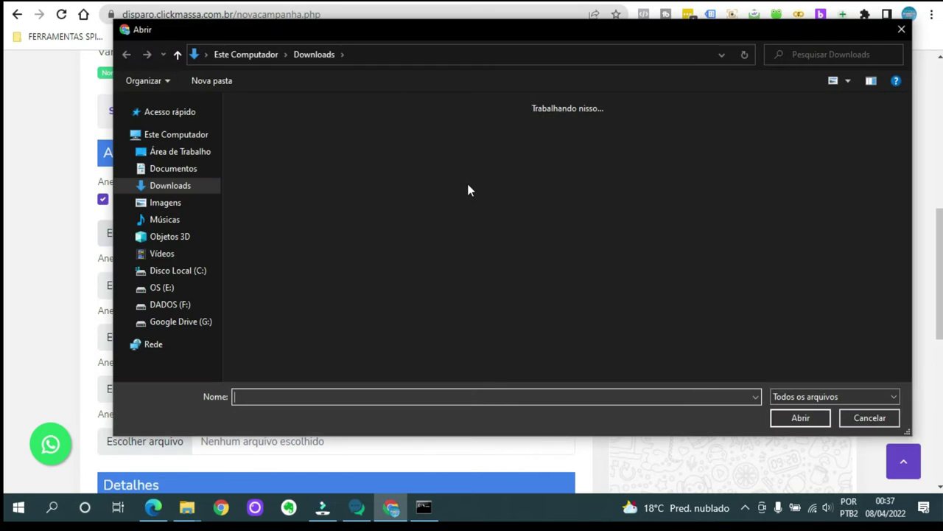
click(851, 362)
click(810, 417)
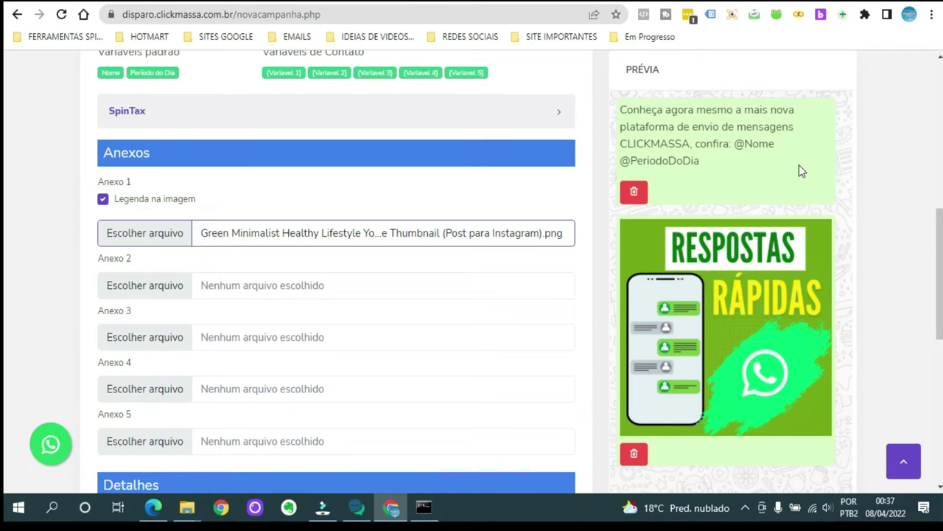
scroll(799, 164, down, 4)
scroll(353, 181, down, 1)
Tick Utilizar botões to enable reply buttons on the message.
click(103, 163)
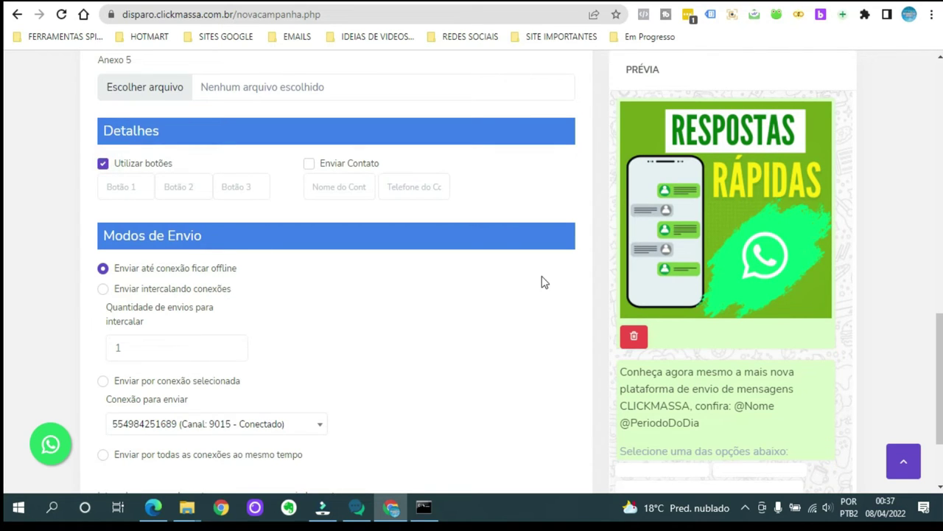
scroll(535, 266, up, 7)
scroll(451, 236, up, 2)
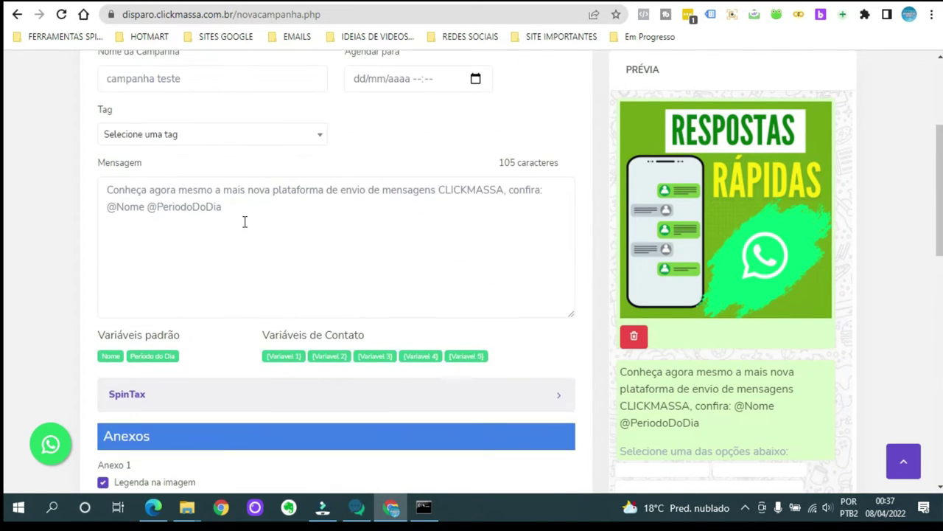
Replace 'confira:' with 'você gostaria de conhecer e saber mais sobre?' and put the variables on a new line.
click(543, 189)
key(BackSpace)
key(BackSpace)
key(BackSpace)
key(BackSpace)
key(BackSpace)
key(BackSpace)
key(BackSpace)
key(BackSpace)
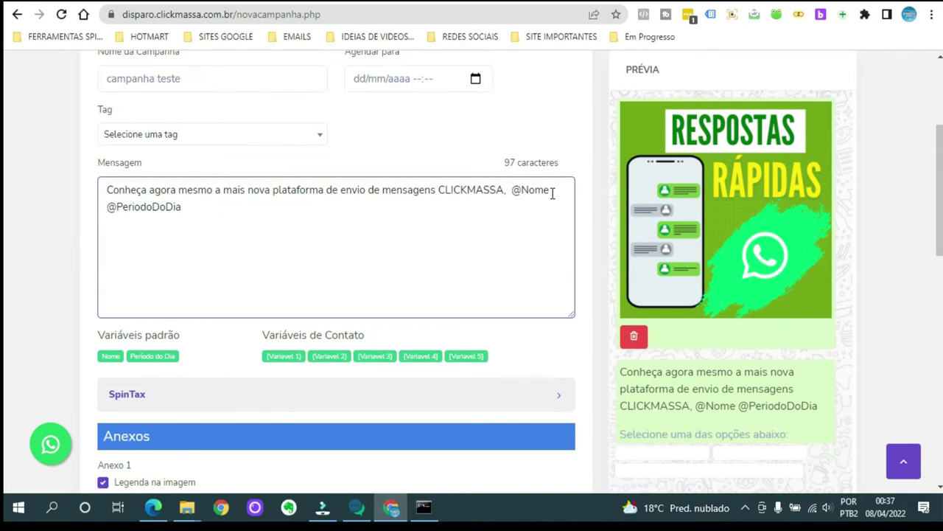
text(você gostaria de conhh)
key(BackSpace)
text(ecer e saber mais sobre?)
key(Return)
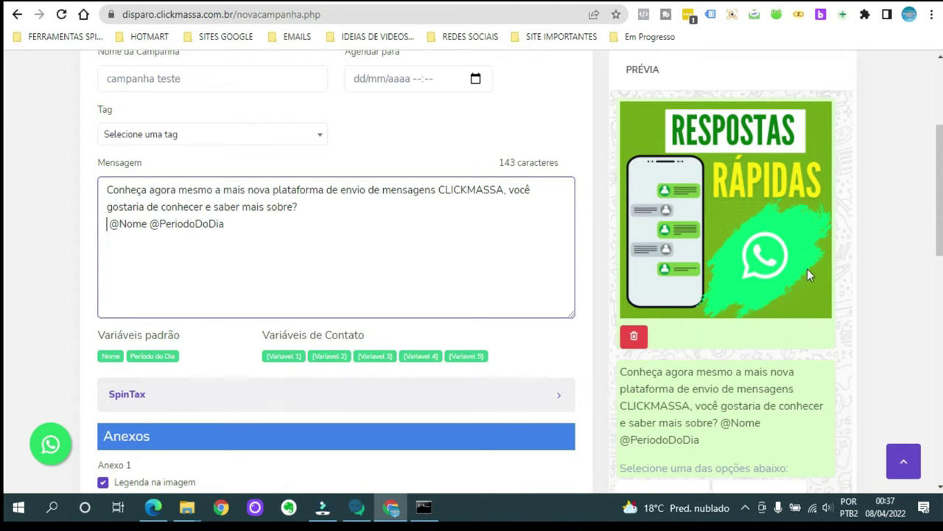
scroll(373, 238, down, 1)
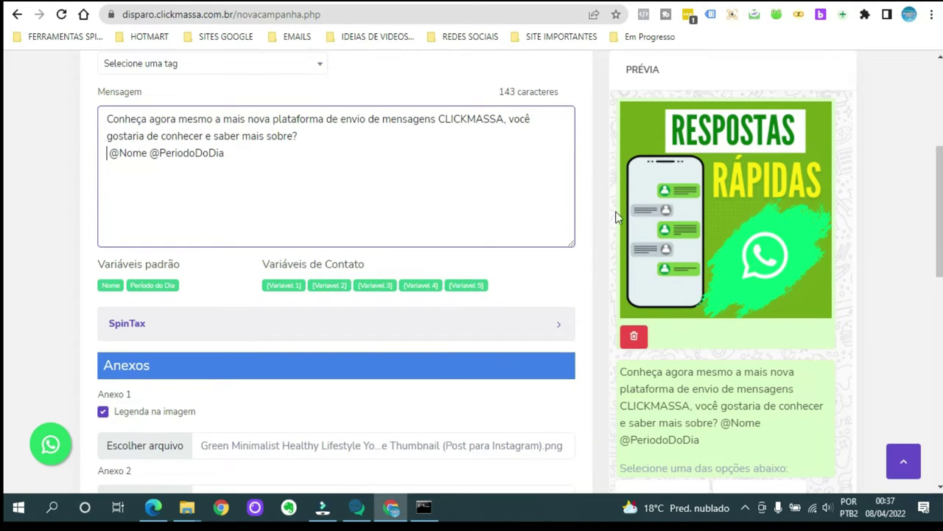
scroll(776, 204, up, 3)
scroll(784, 269, down, 4)
scroll(289, 248, down, 8)
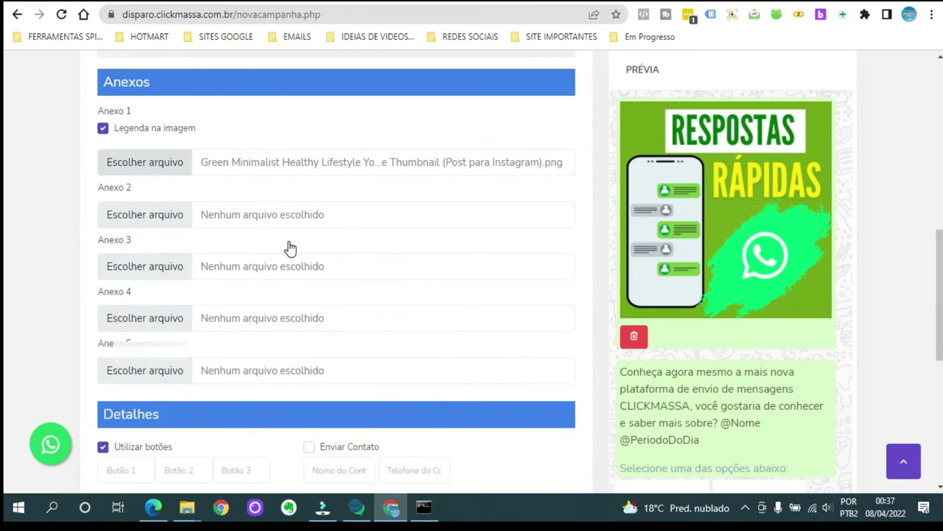
Fill Botão 1 with QUERO and Botão 2 with NÃO from the autofill suggestions.
click(107, 115)
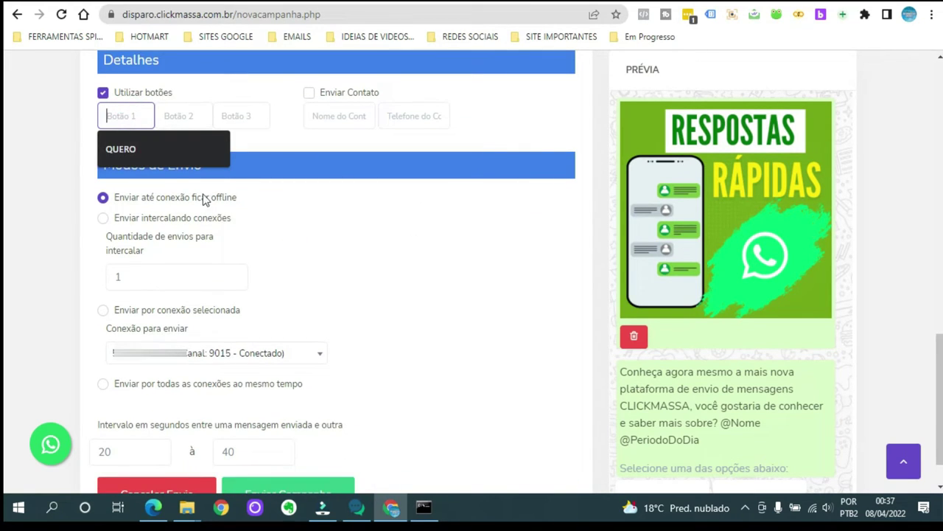
click(124, 149)
click(186, 112)
click(199, 149)
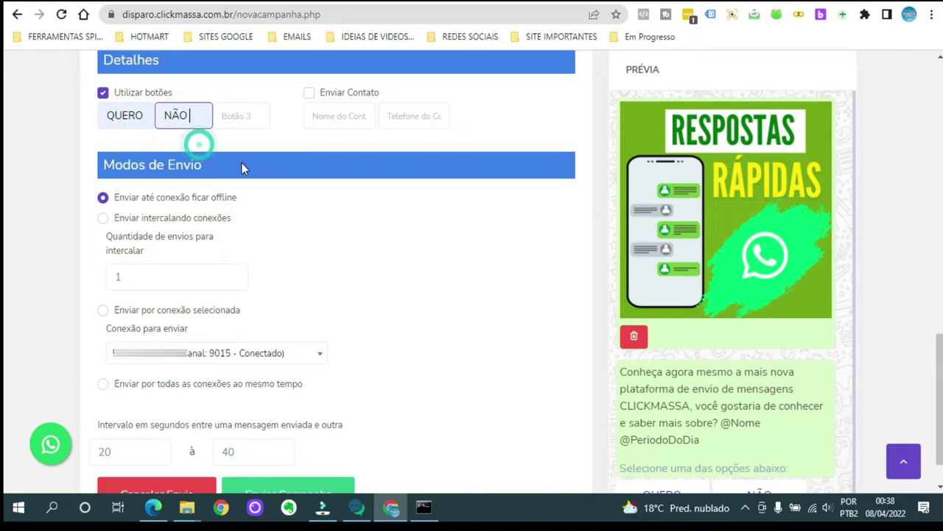
click(236, 119)
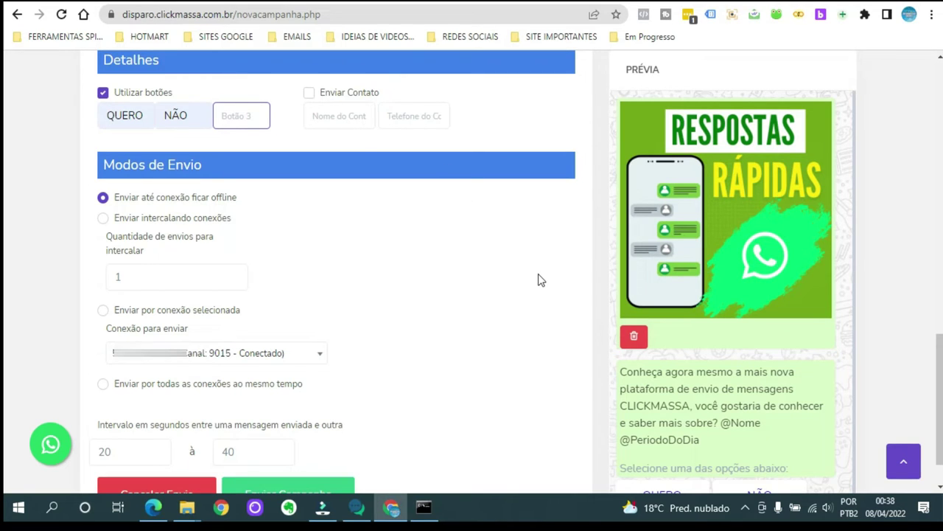
click(309, 94)
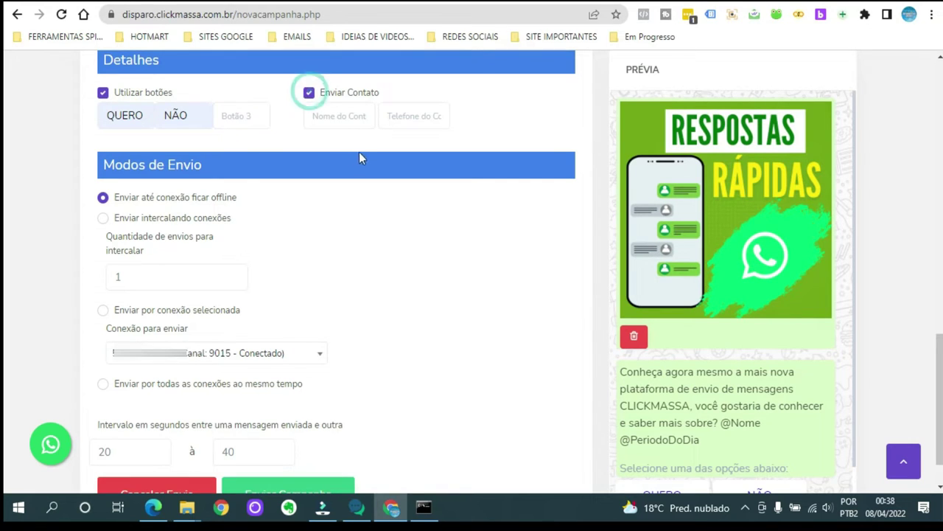
click(341, 114)
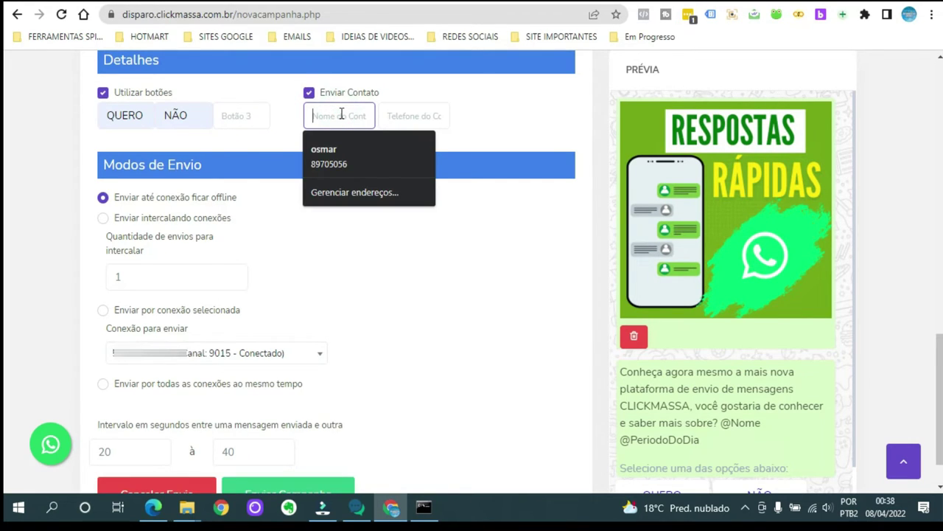
click(342, 114)
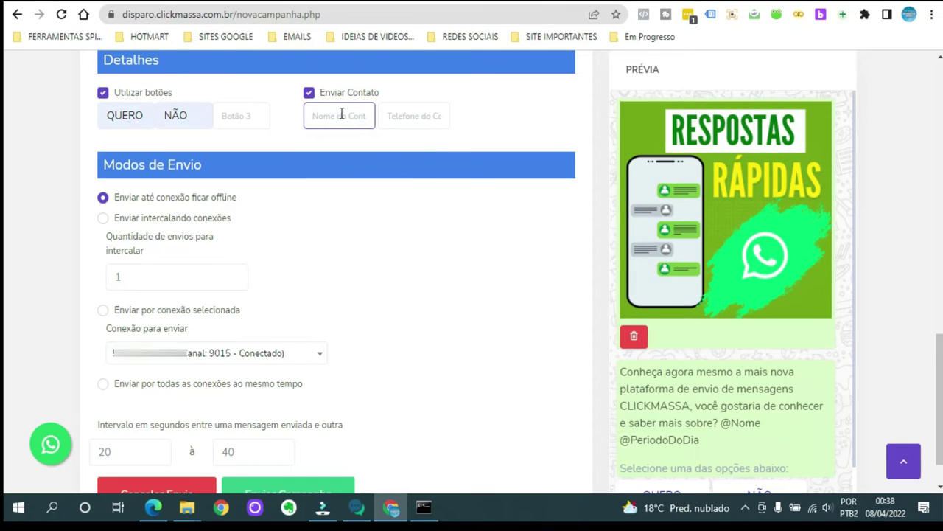
text(xxxxx)
click(414, 115)
text(poropro)
key(BackSpace)
key(BackSpace)
key(BackSpace)
key(BackSpace)
key(BackSpace)
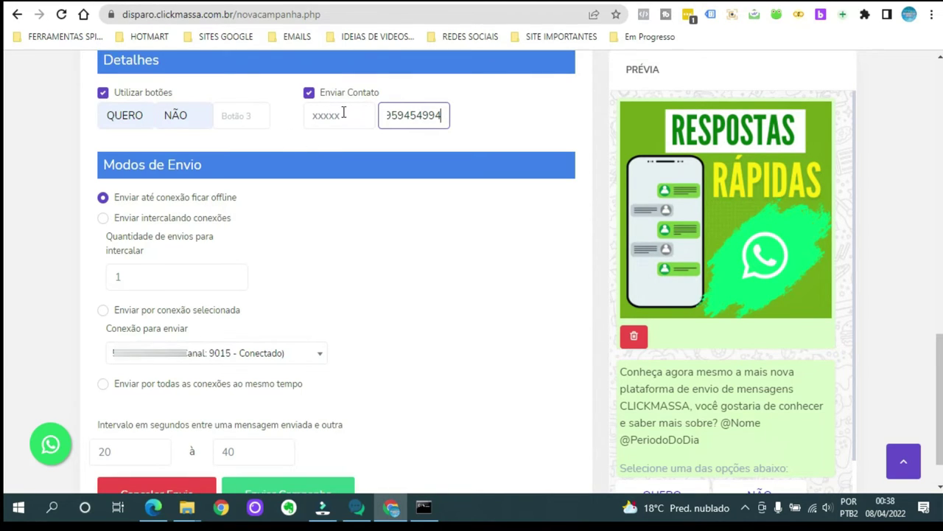
scroll(844, 316, down, 5)
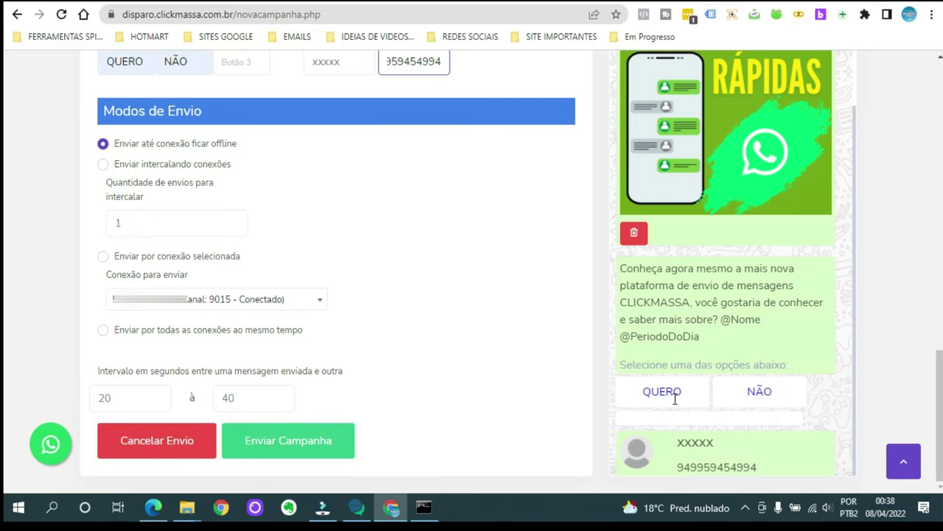
scroll(437, 280, up, 2)
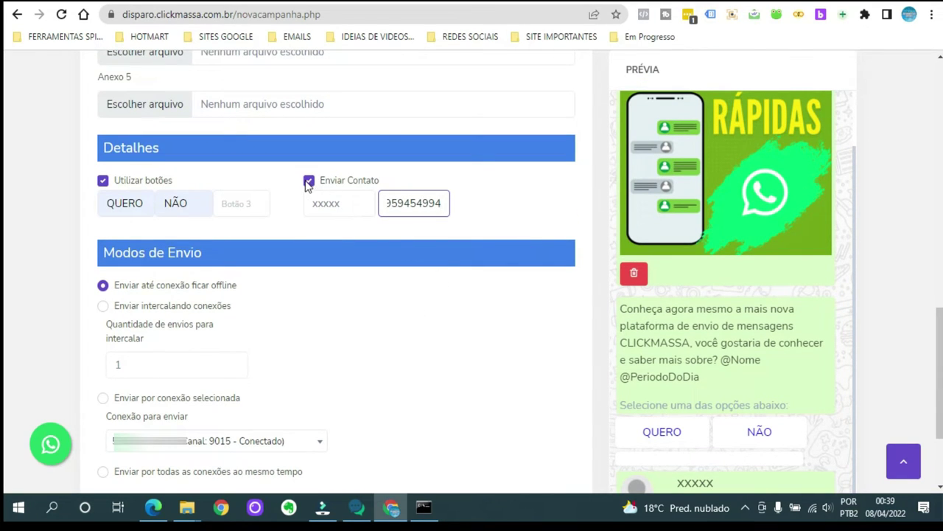
click(309, 179)
scroll(519, 262, down, 2)
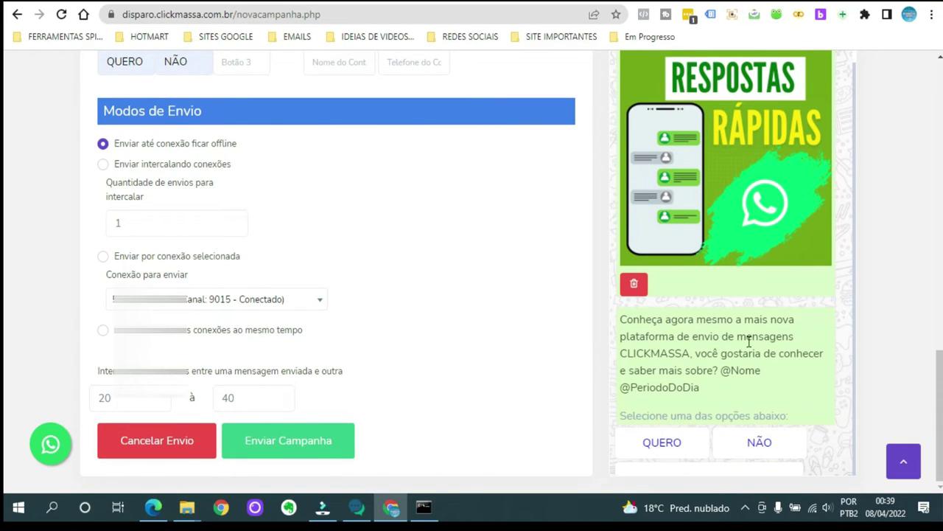
scroll(750, 336, up, 1)
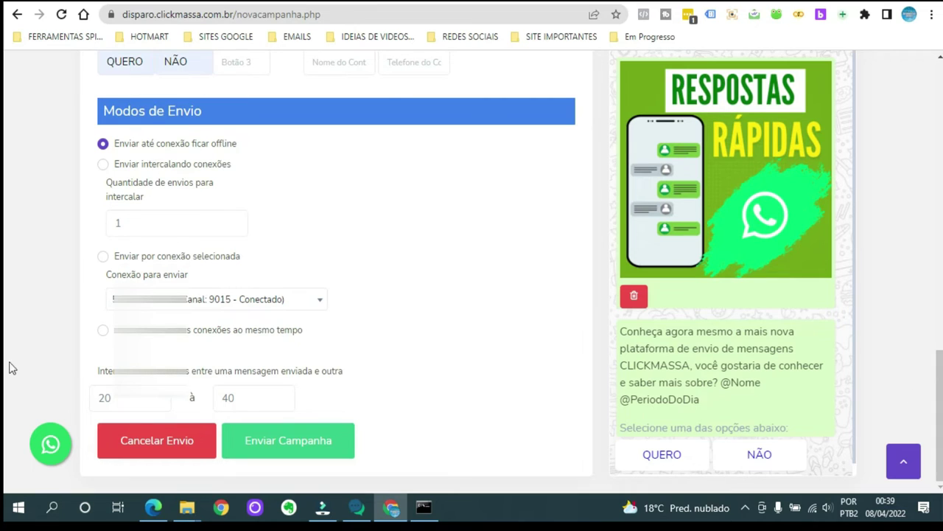
drag(941, 377, 936, 344)
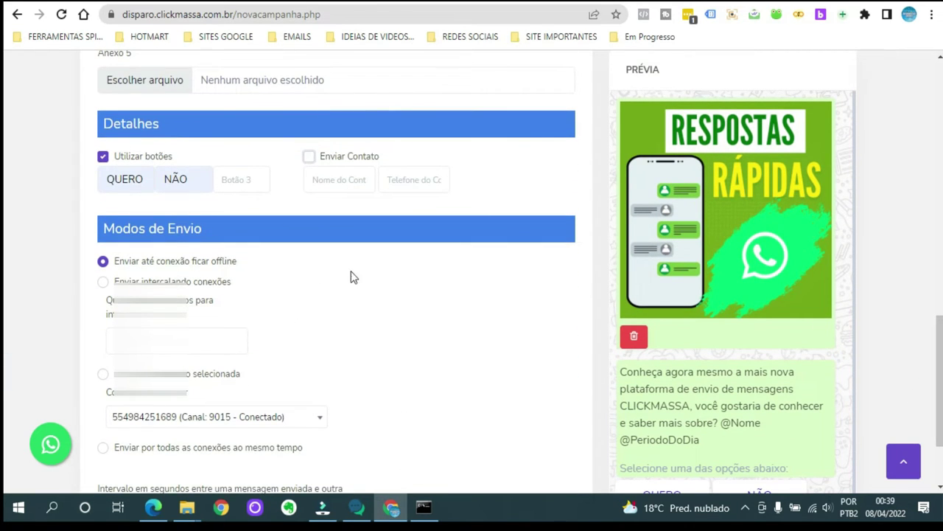
scroll(467, 288, down, 2)
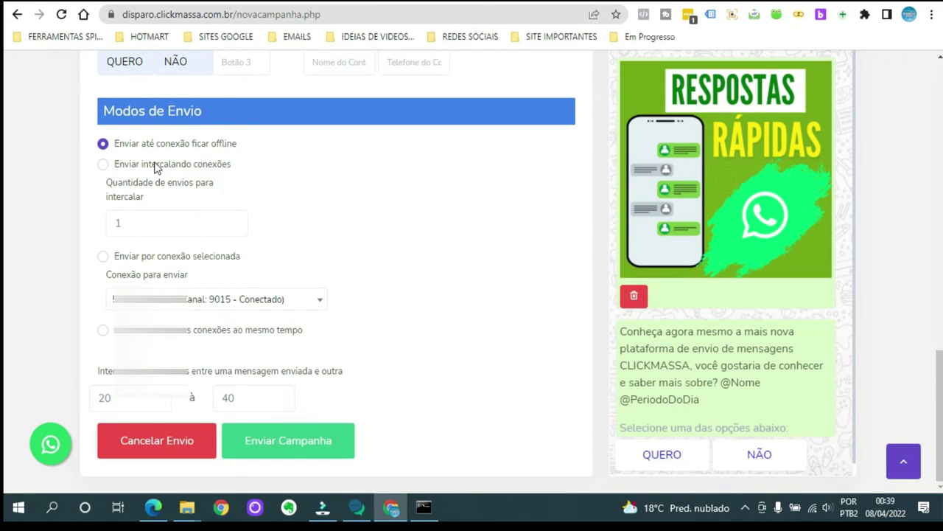
scroll(471, 201, up, 1)
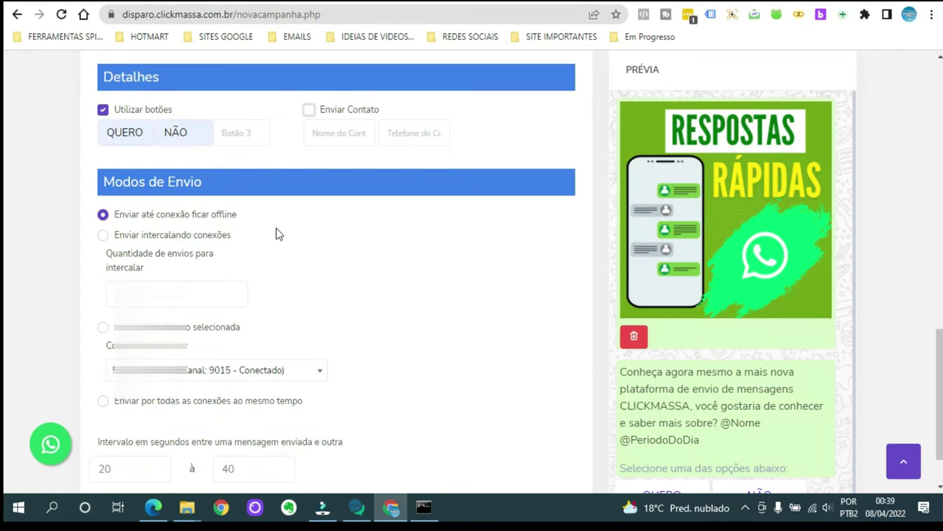
scroll(292, 236, down, 1)
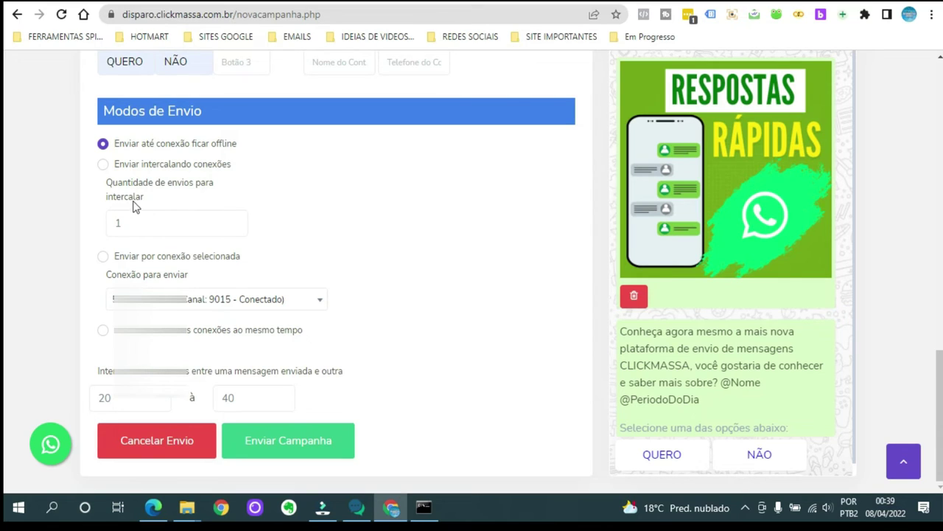
Set Quantidade de envios to 1000 and choose sending through all connections simultaneously.
click(104, 164)
click(137, 221)
text(000)
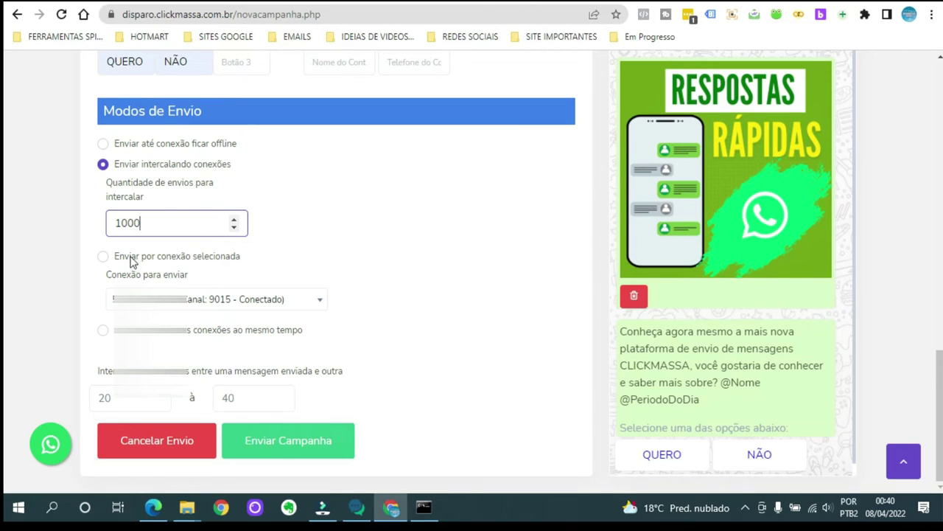
click(103, 257)
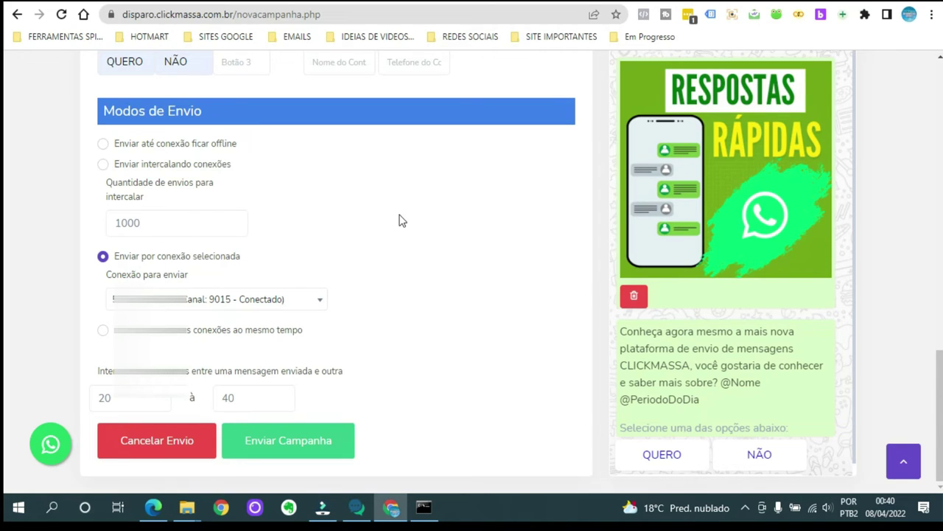
click(102, 330)
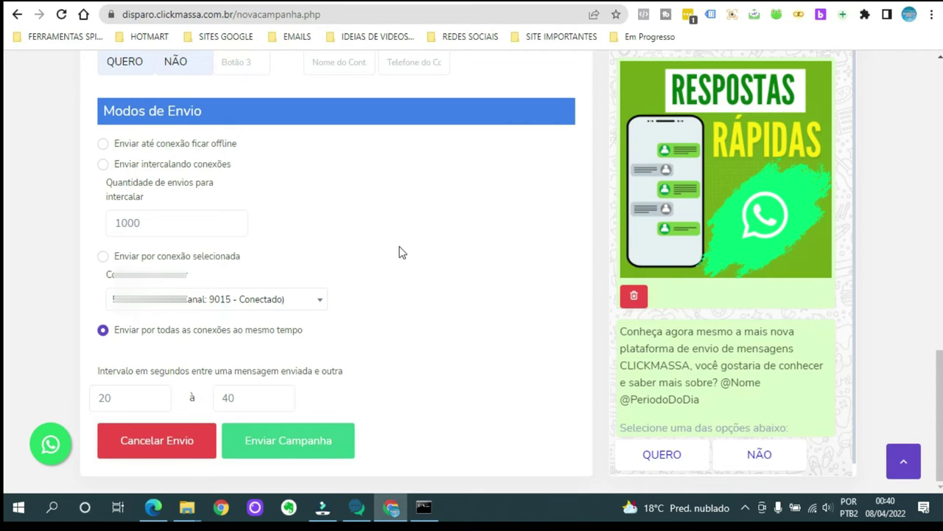
click(141, 224)
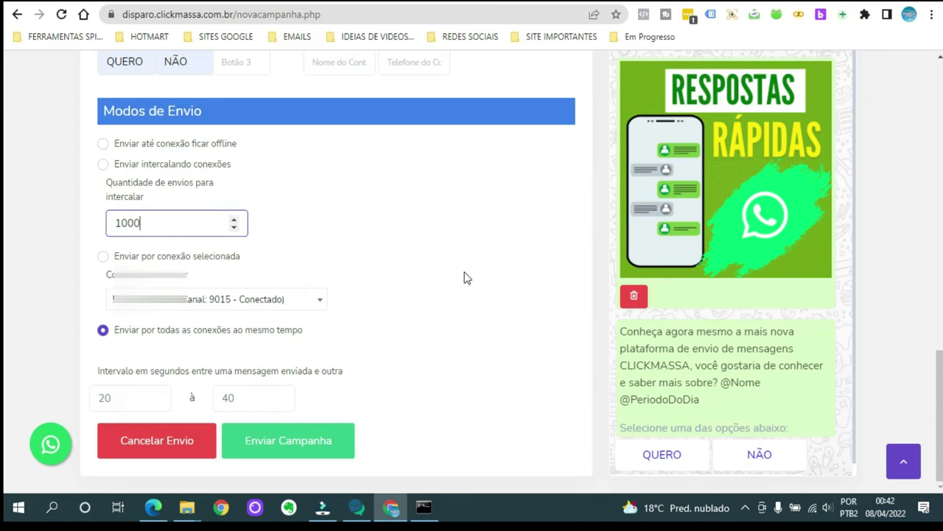
Send the campaign with Enviar Campanha and dismiss the 'Campanha iniciada com sucesso!' confirmation.
scroll(473, 274, up, 5)
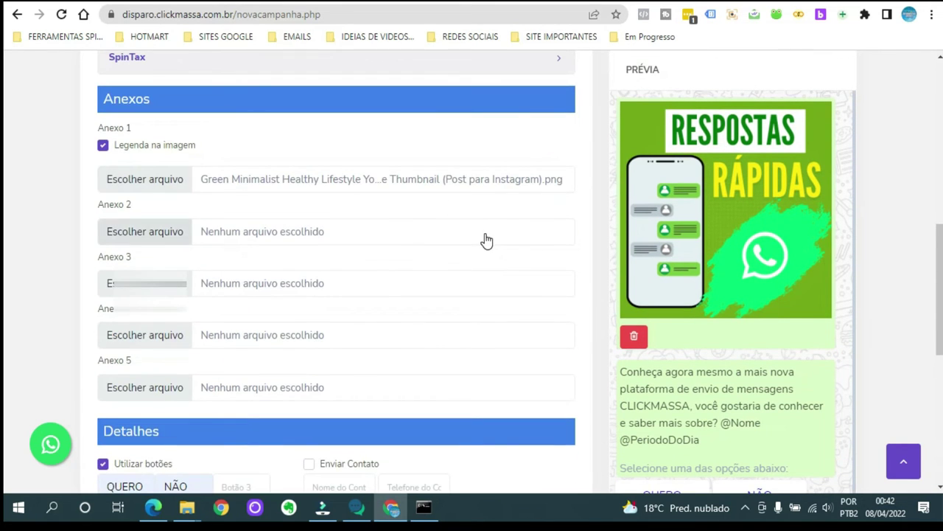
scroll(486, 241, up, 3)
scroll(488, 251, down, 8)
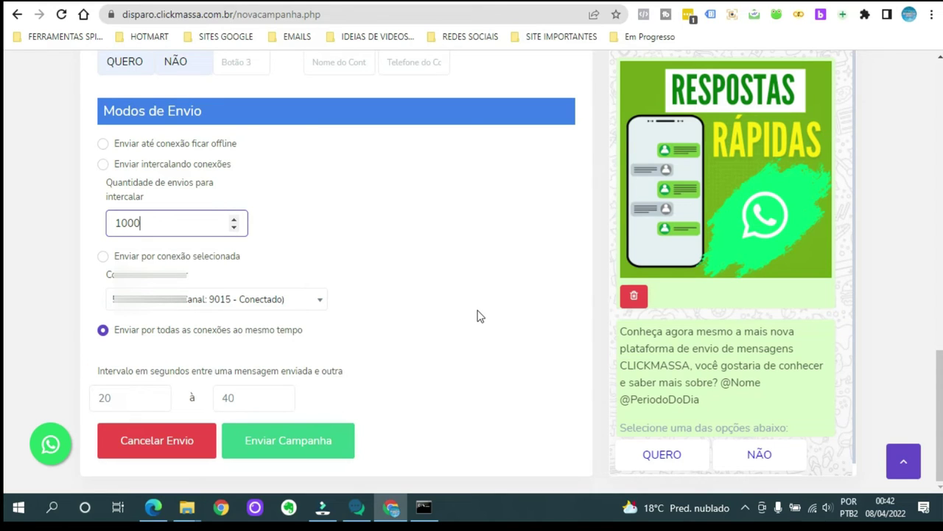
click(315, 442)
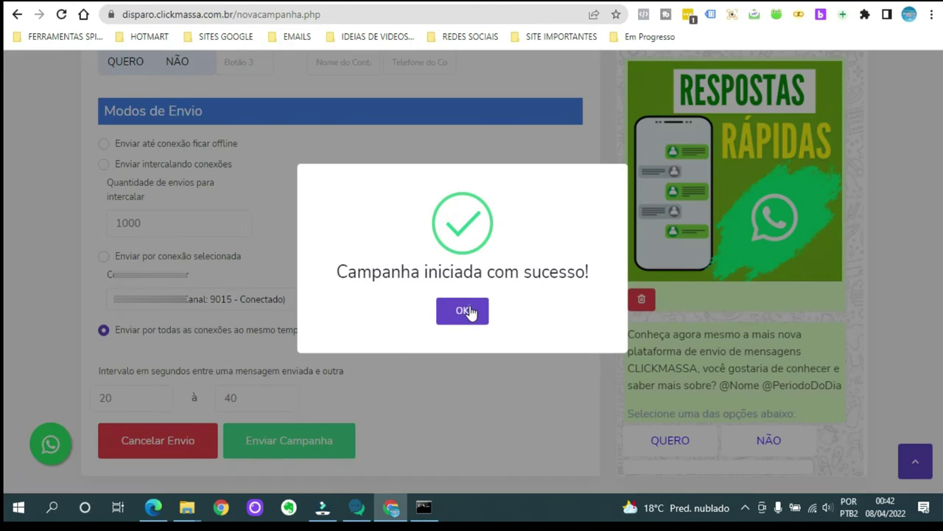
click(463, 310)
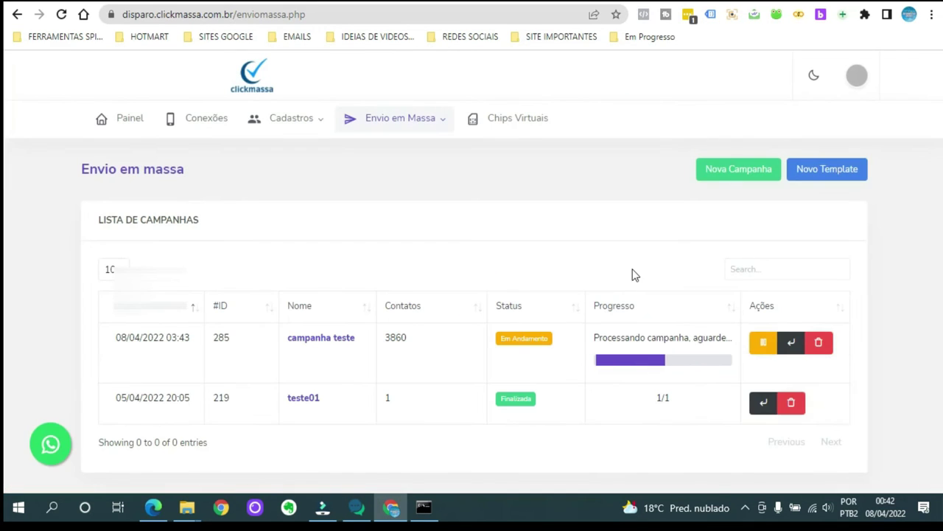
Pause campanha teste (ID 285, 3860 contacts) so its status shows Pausado.
click(763, 344)
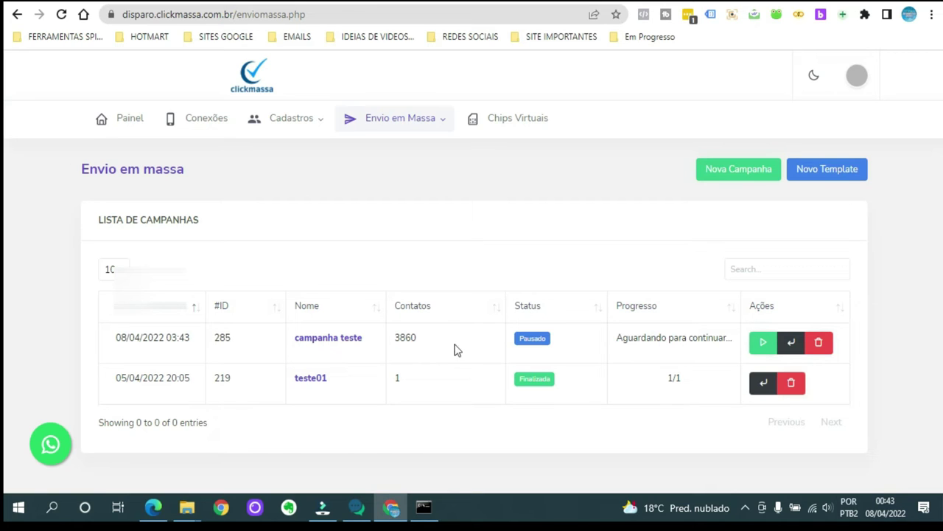
mouse_move(437, 122)
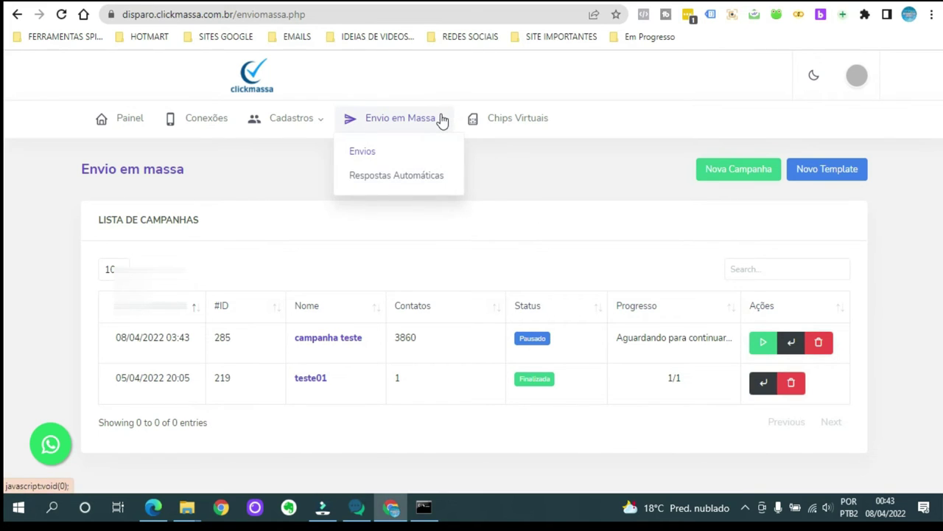
Go to Envio em Massa > Respostas Automáticas and start a new automatic response.
click(458, 175)
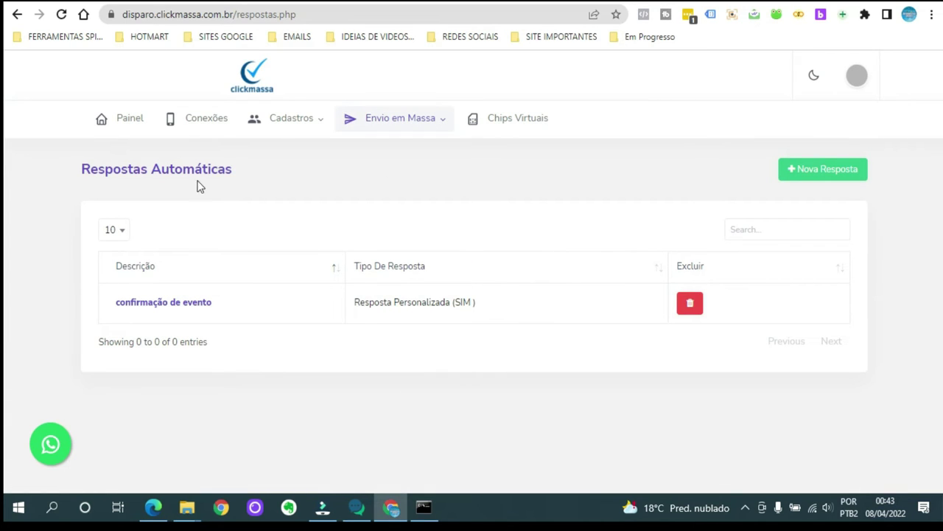
click(823, 171)
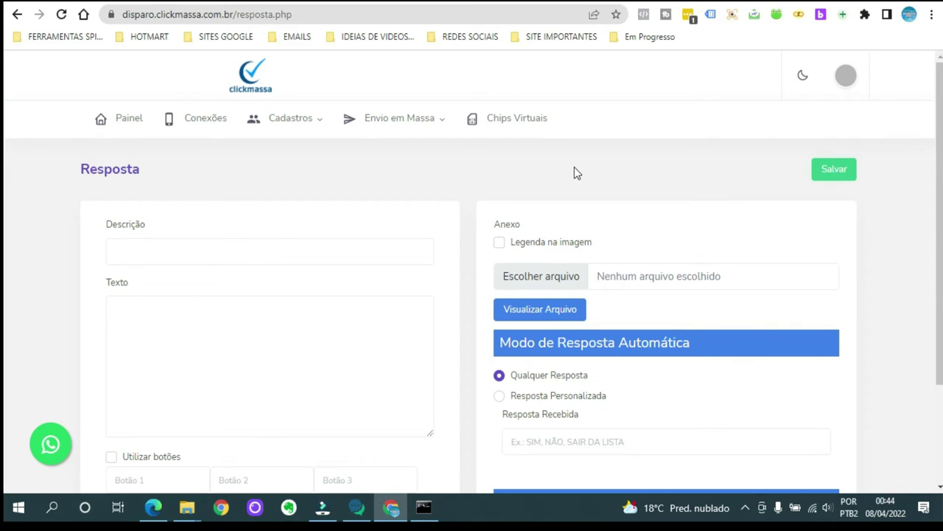
Label Botão 1 QUERO and Botão 2 NÃO, and enable Utilizar botões.
scroll(644, 225, down, 1)
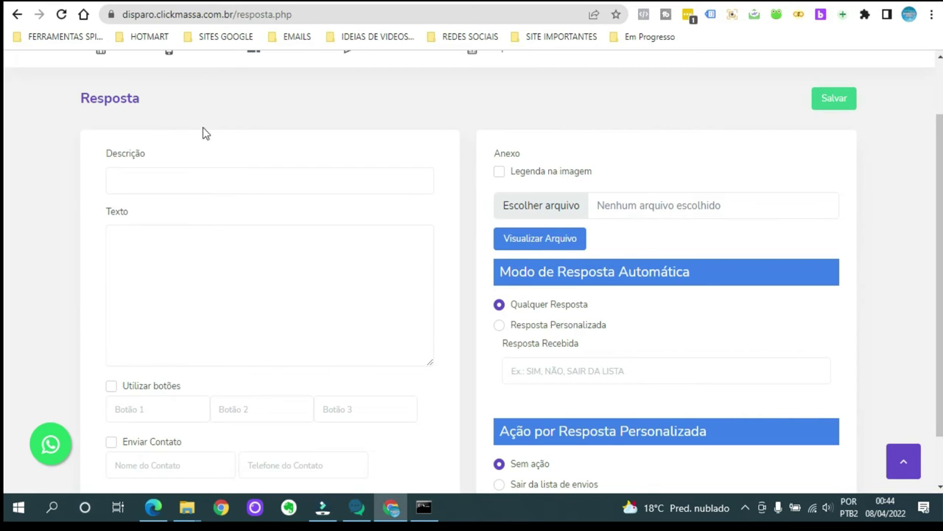
scroll(221, 128, up, 1)
scroll(445, 190, down, 2)
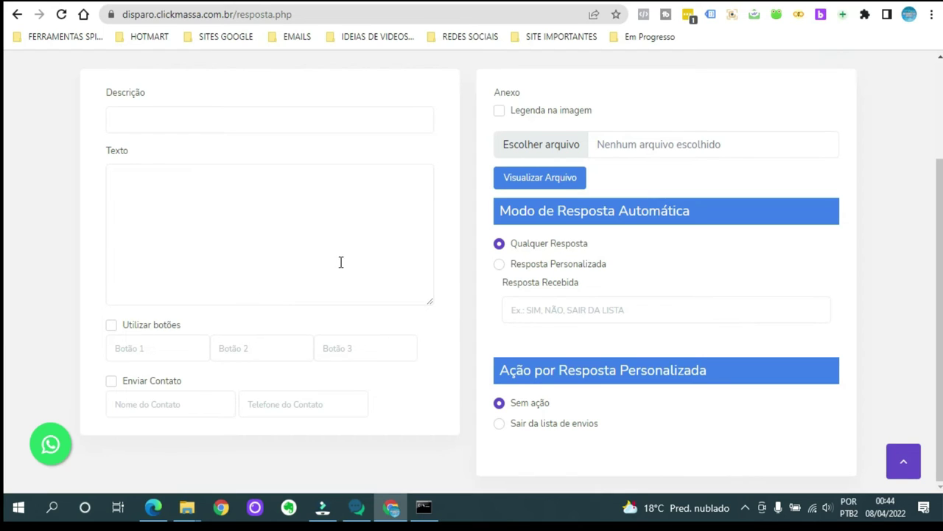
click(174, 347)
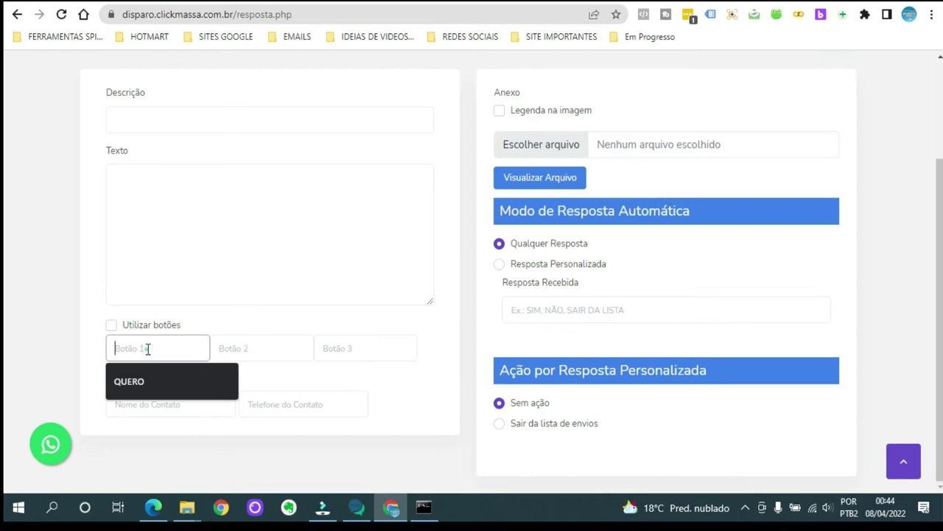
click(155, 382)
click(269, 347)
click(257, 381)
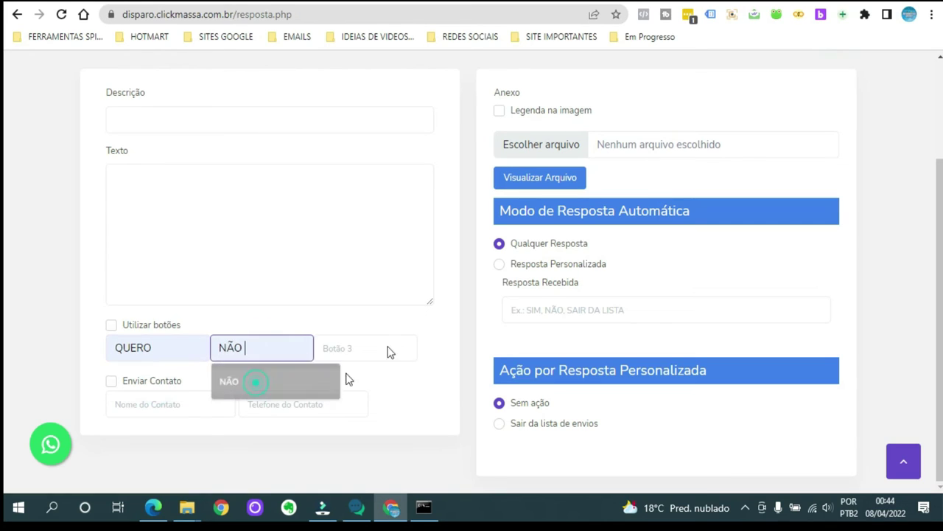
click(111, 325)
click(238, 184)
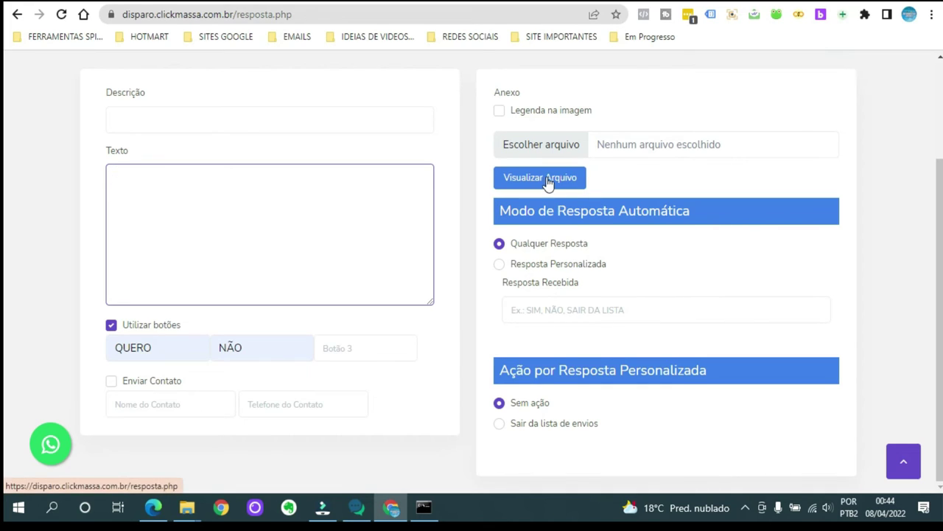
Tick Legenda na imagem and attach copy.png from Downloads.
click(500, 109)
click(565, 147)
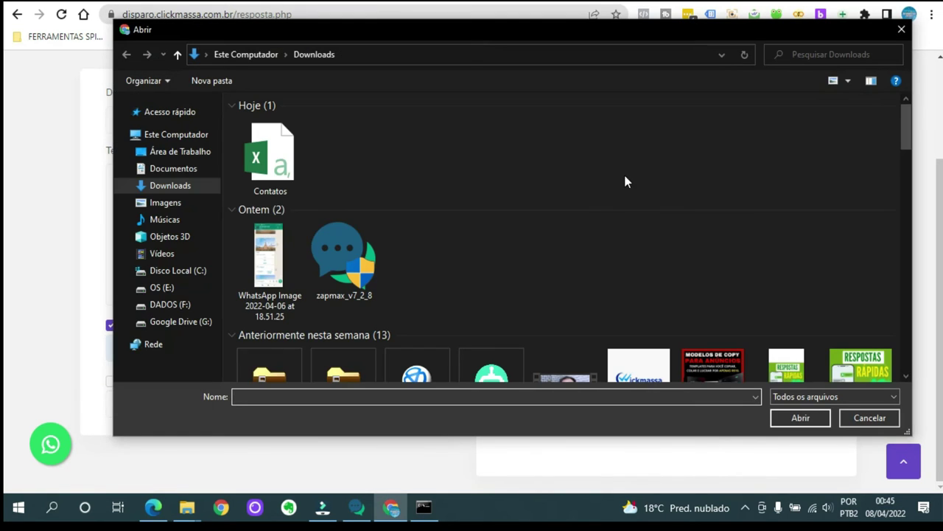
scroll(806, 269, down, 10)
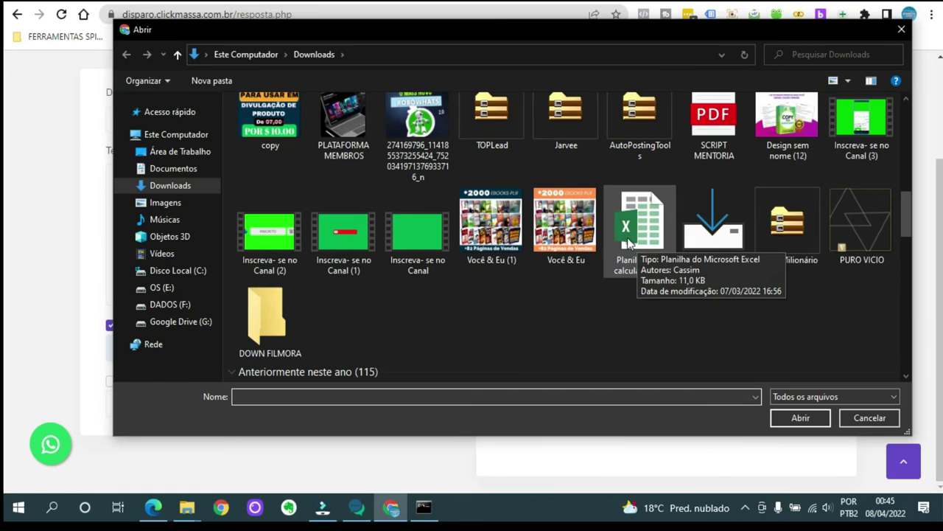
scroll(629, 243, up, 1)
click(299, 176)
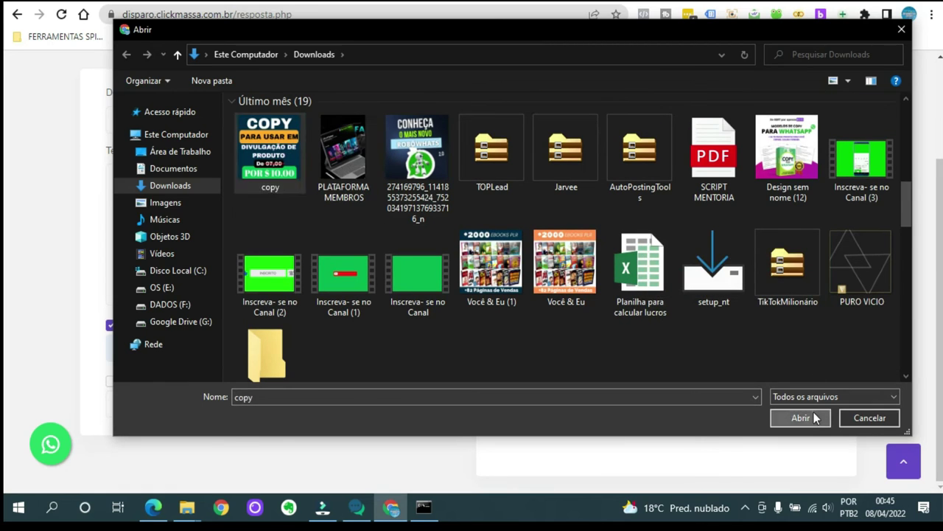
click(815, 417)
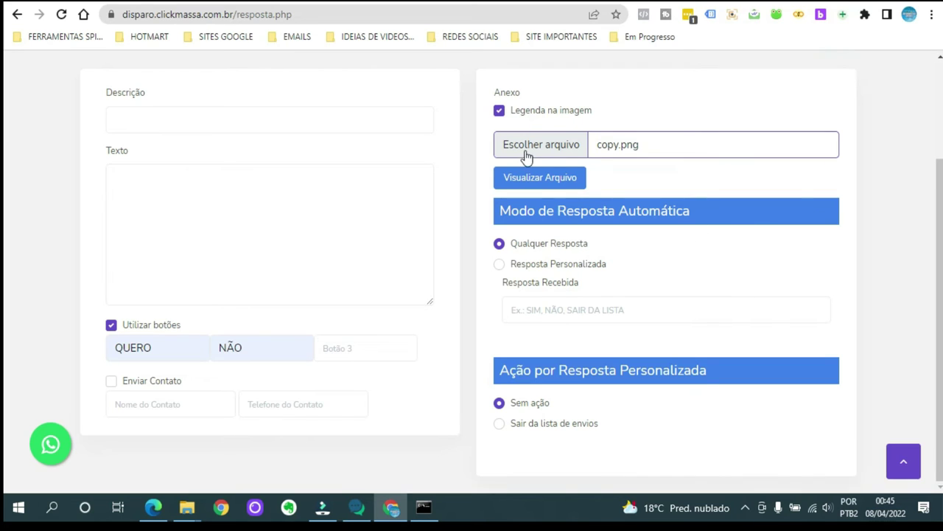
scroll(670, 180, up, 1)
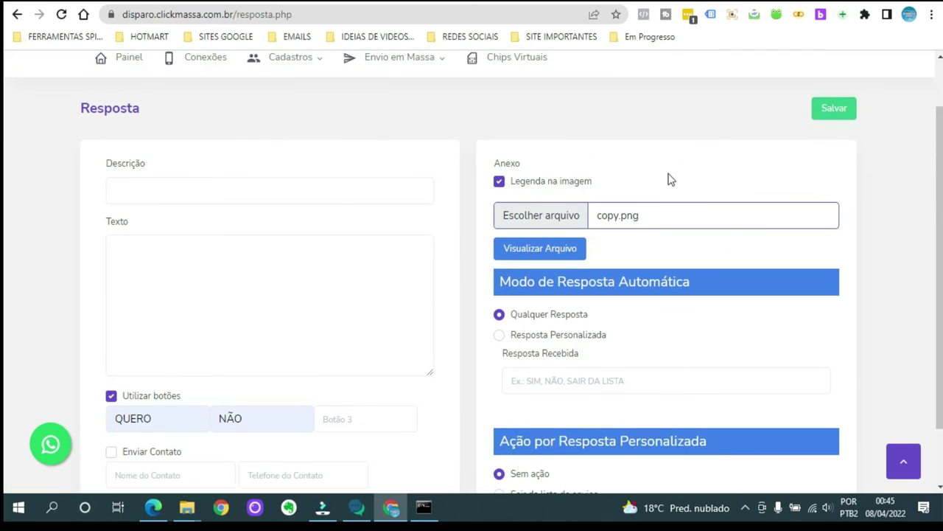
scroll(696, 243, down, 1)
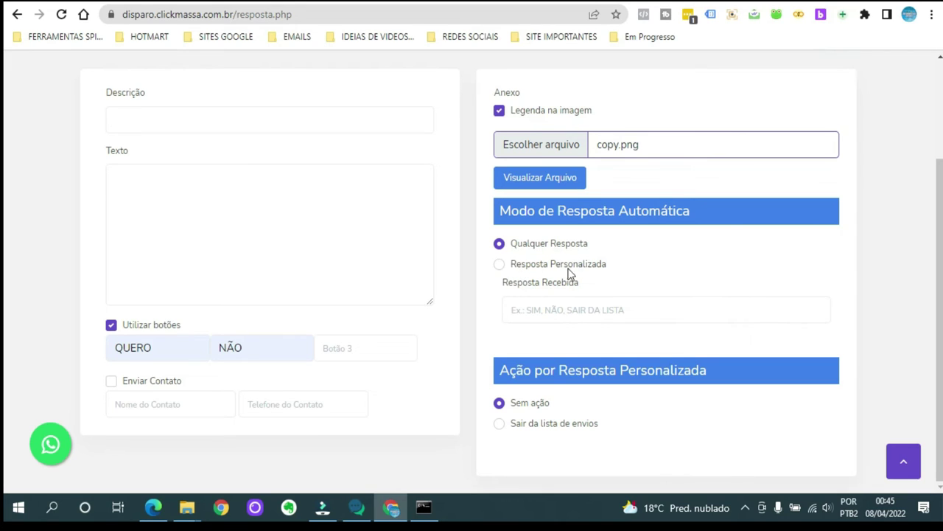
Switch to Resposta Personalizada and set the received reply to QUERO, replacing SIM.
click(500, 263)
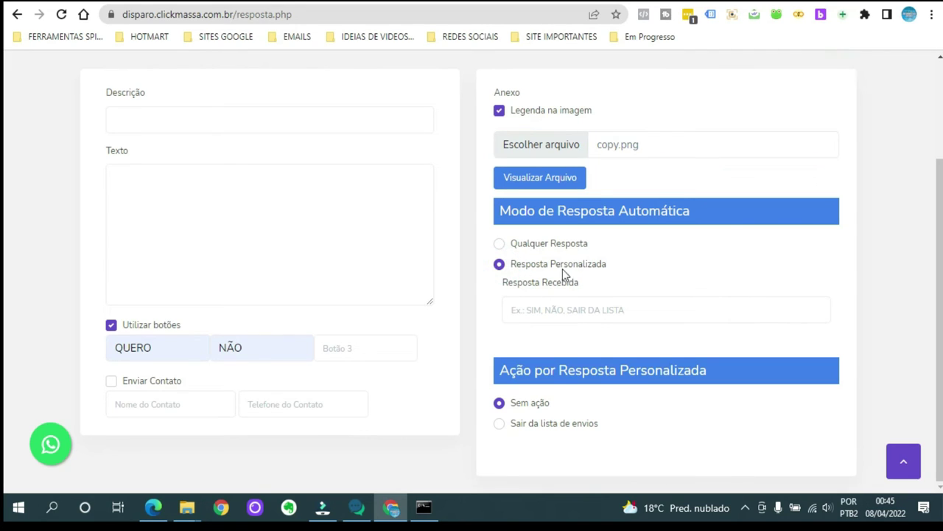
click(552, 310)
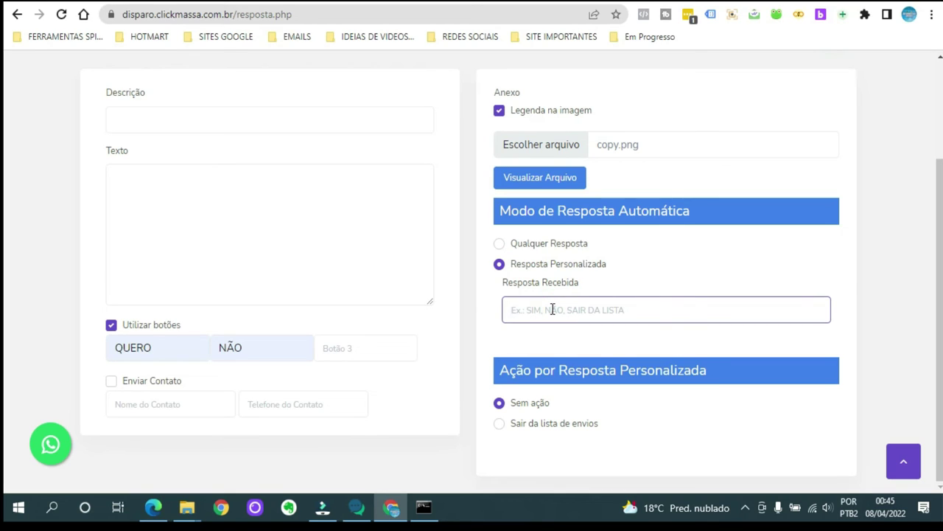
text(SIM)
click(657, 275)
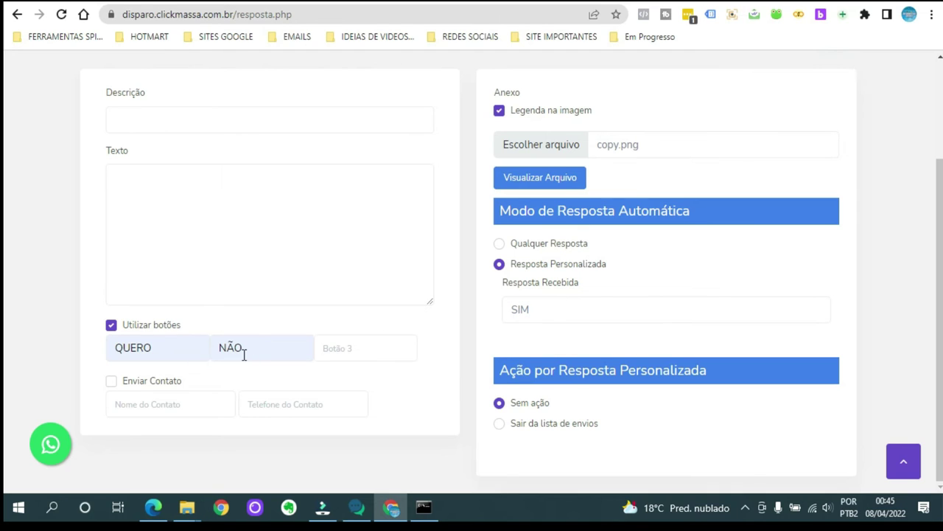
double_click(519, 310)
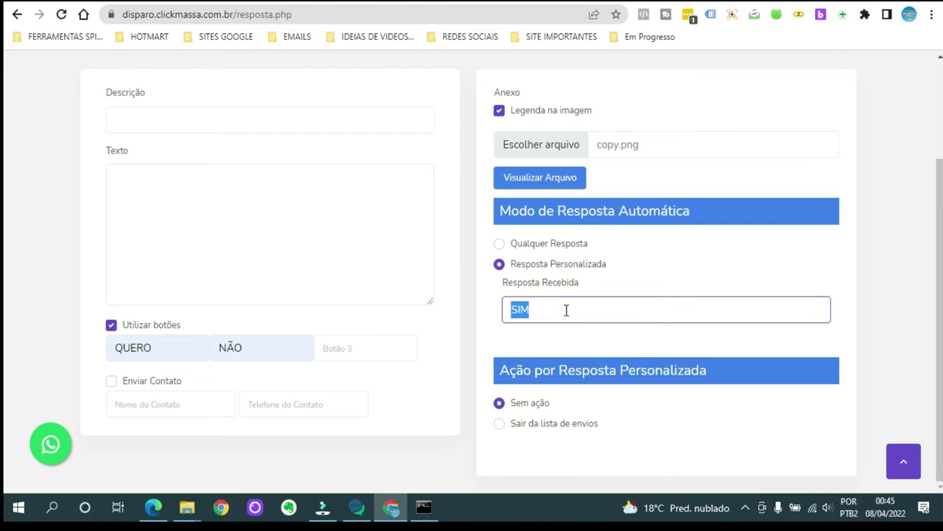
text(QUERO)
click(647, 273)
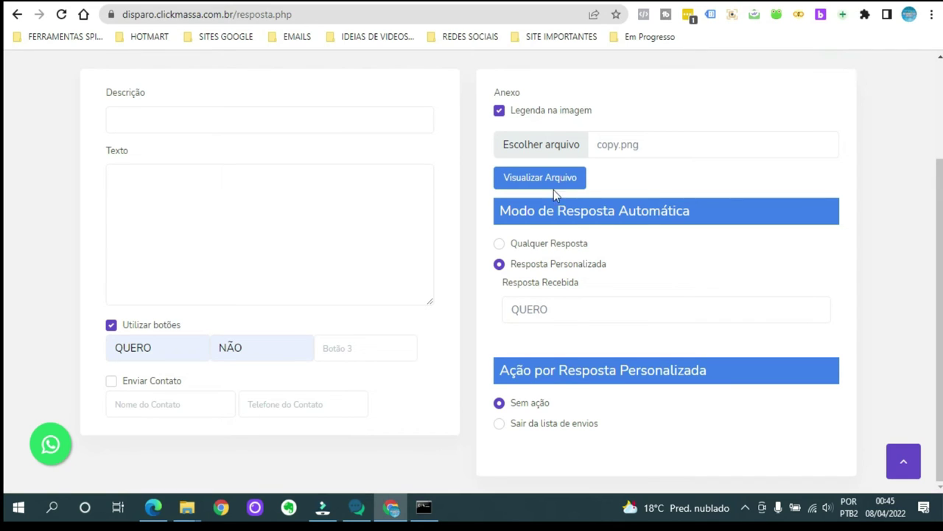
Replace the scratch text in Texto with 'testooooo oooo pp saççs'.
click(220, 196)
text(SÇA)
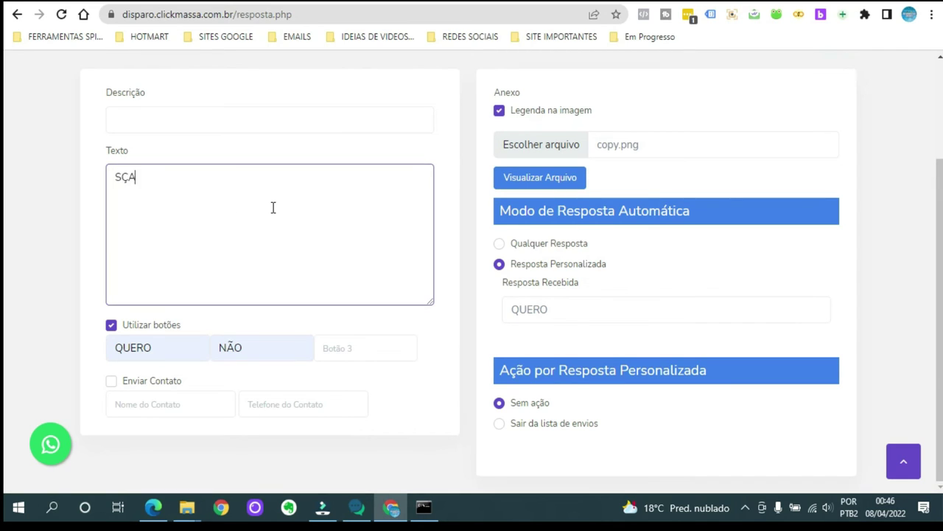
text(DFSAÇSÇLLÇLlçfalsfdlç)
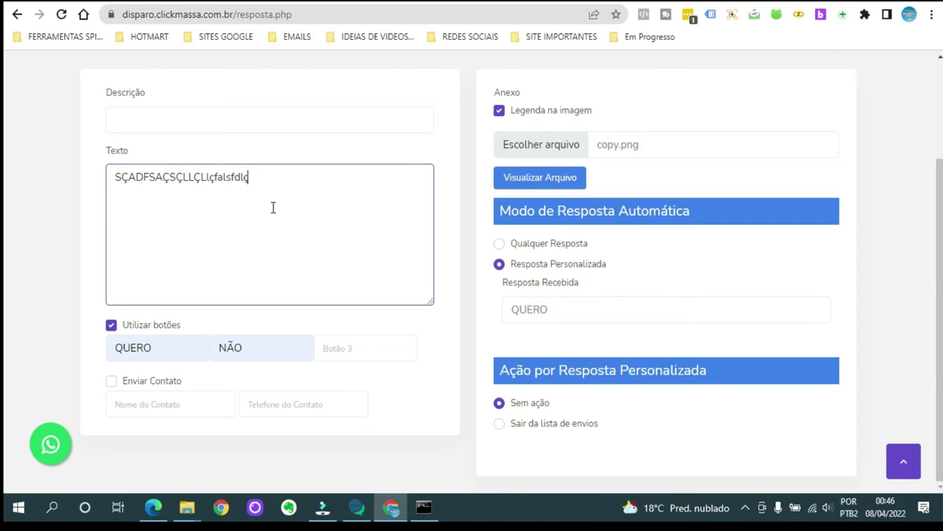
text(açfçdalçaçsdfççsafas)
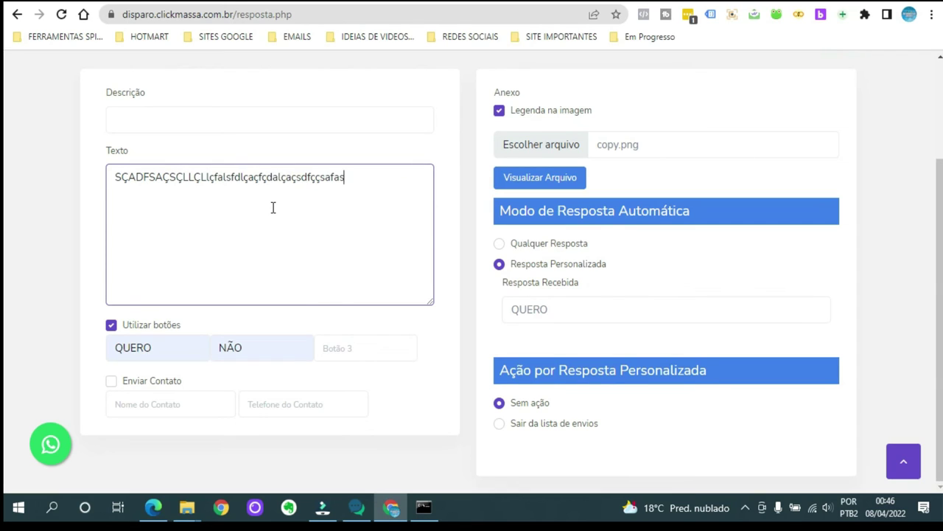
click(182, 116)
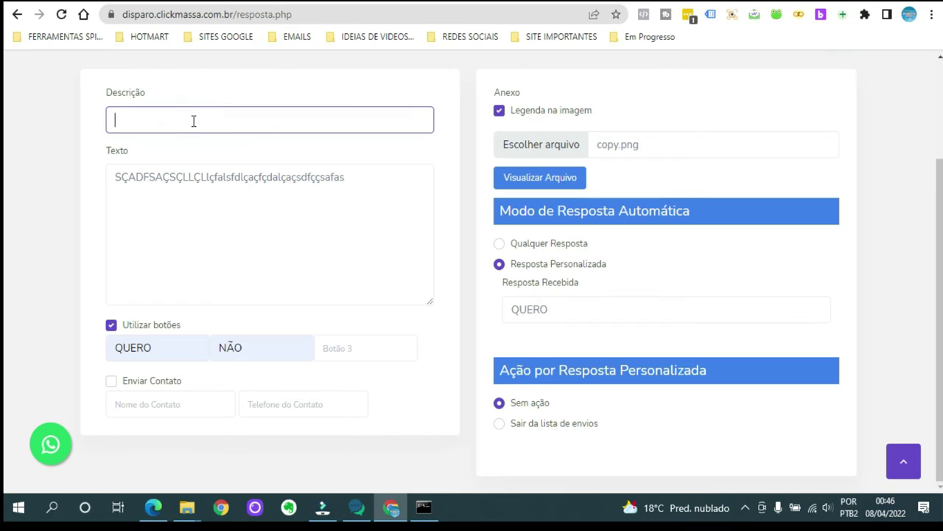
click(351, 178)
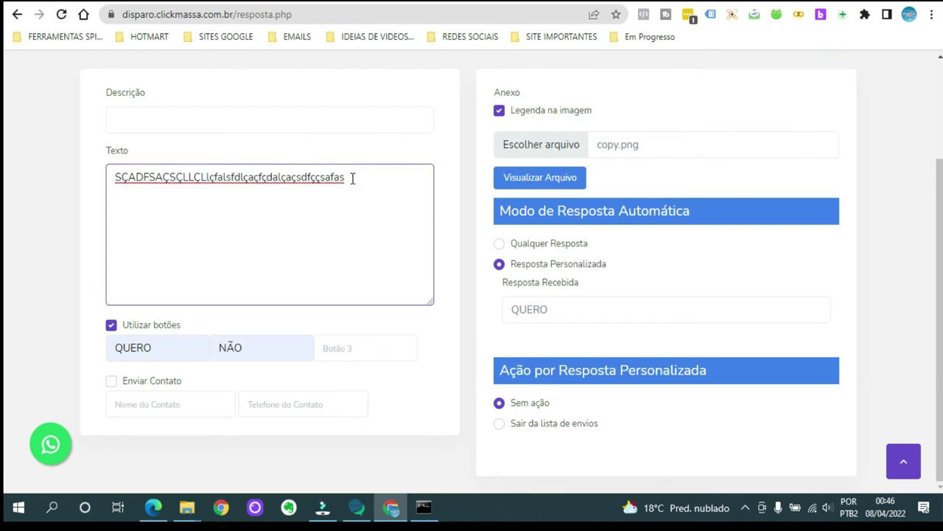
drag(350, 178, 59, 174)
text(t)
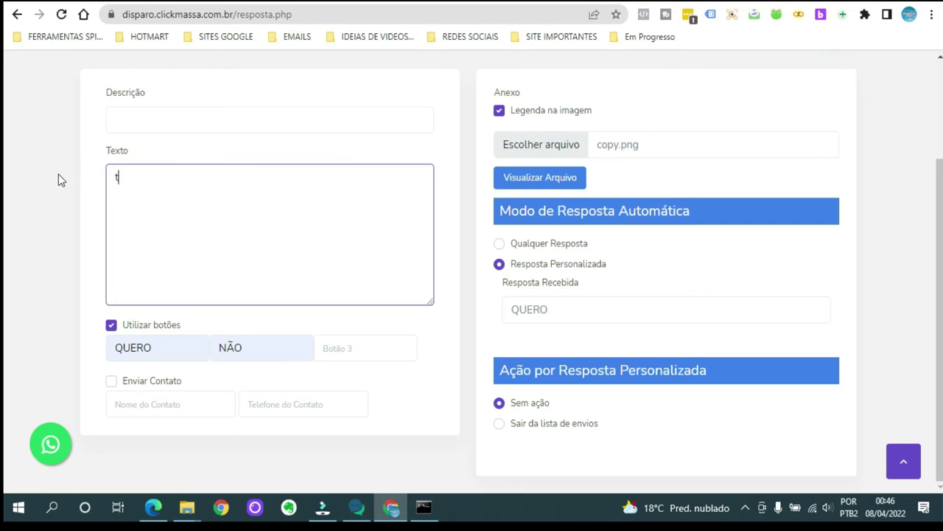
text(estooooo oooo)
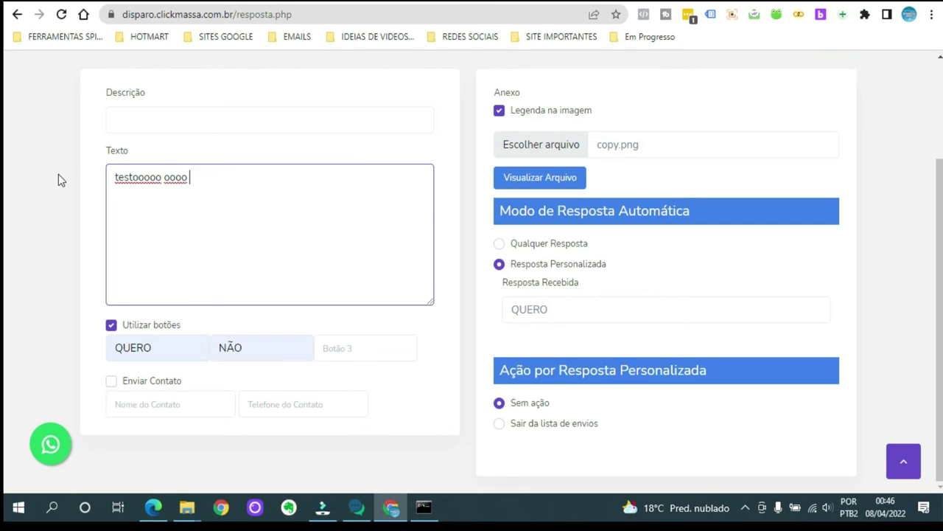
right_click(132, 182)
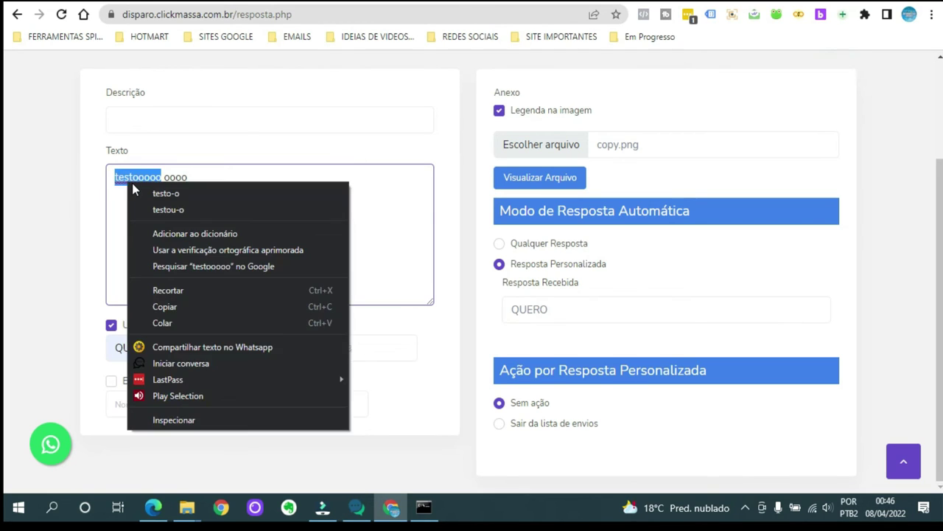
click(269, 176)
text(pp saççs)
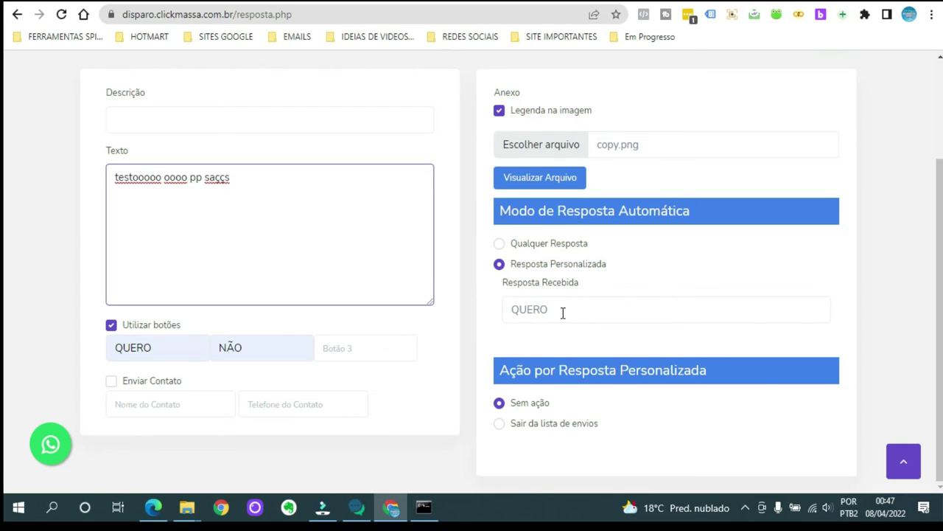
Change the received reply to NÃO and set the action to Sair da lista de envios.
drag(563, 312, 474, 309)
text(NÃO)
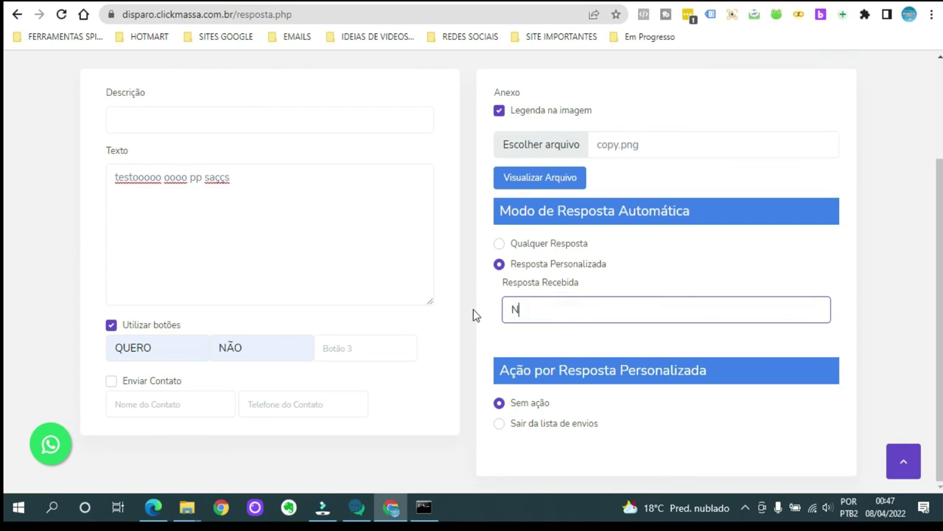
click(501, 423)
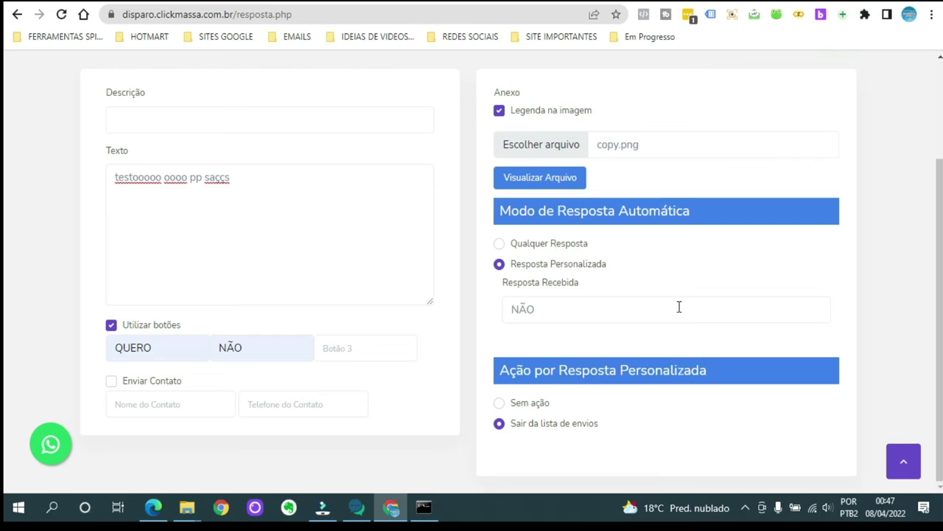
Delete NÃO so the Resposta Recebida field is empty.
drag(236, 178, 87, 167)
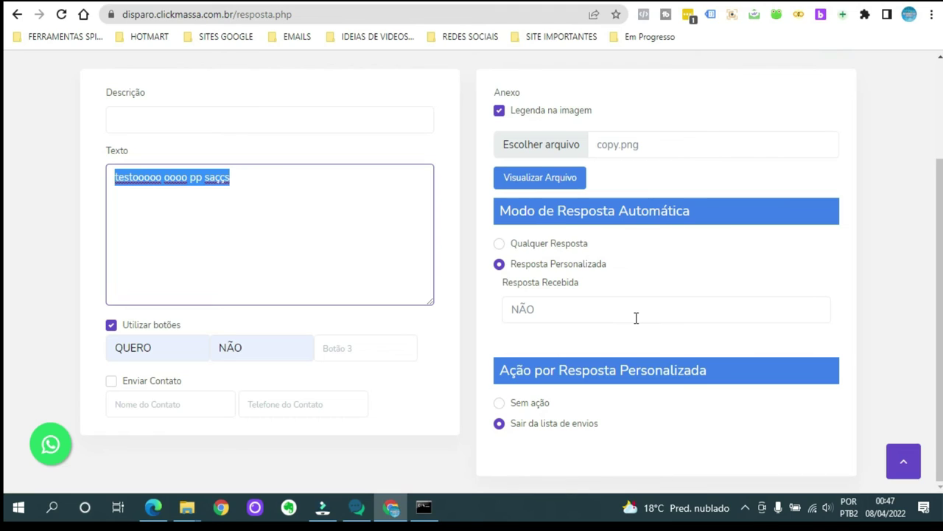
double_click(564, 311)
key(BackSpace)
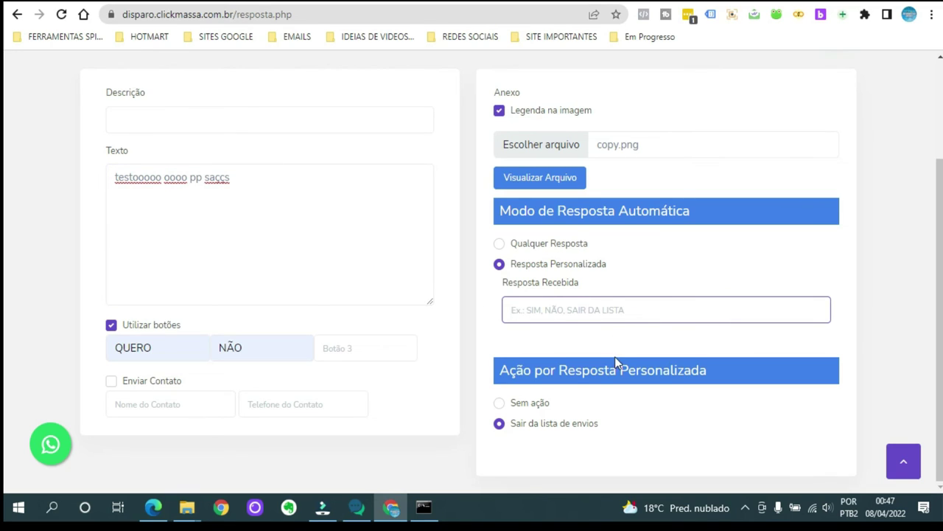
Set Modo de Resposta Automática to Qualquer Resposta and return to the top of the page.
click(500, 245)
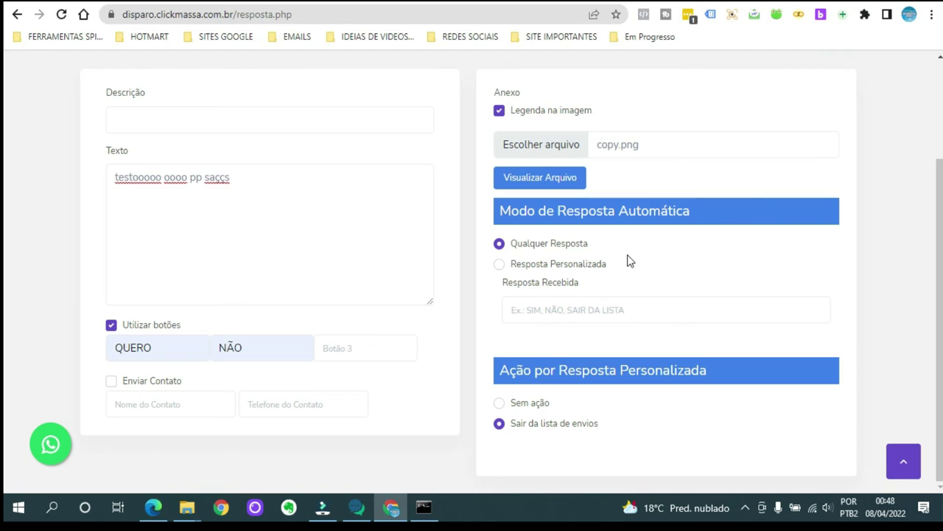
scroll(628, 255, up, 3)
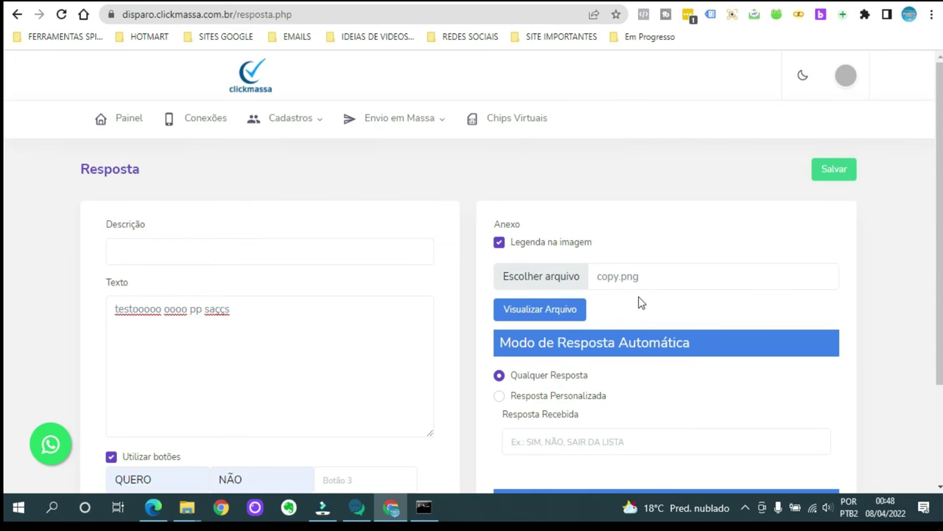
scroll(410, 288, down, 3)
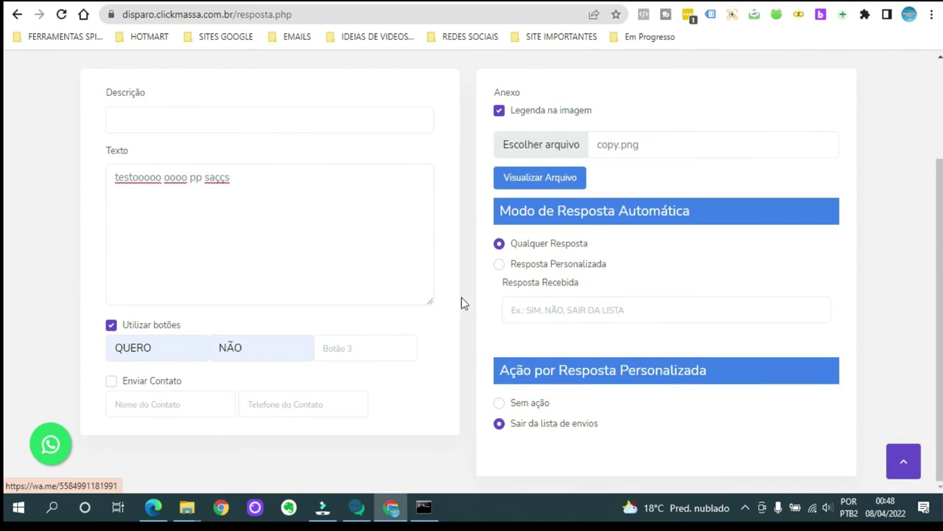
scroll(681, 284, up, 1)
scroll(681, 284, up, 3)
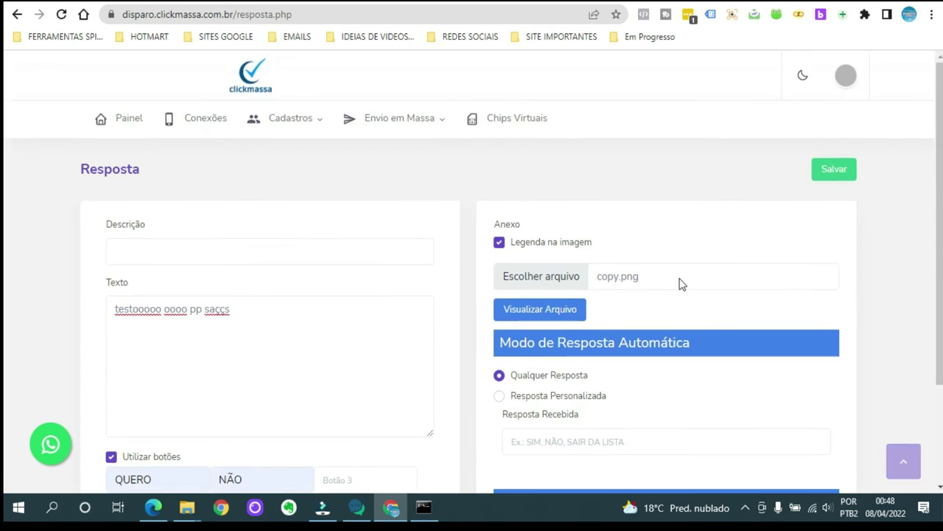
mouse_move(404, 118)
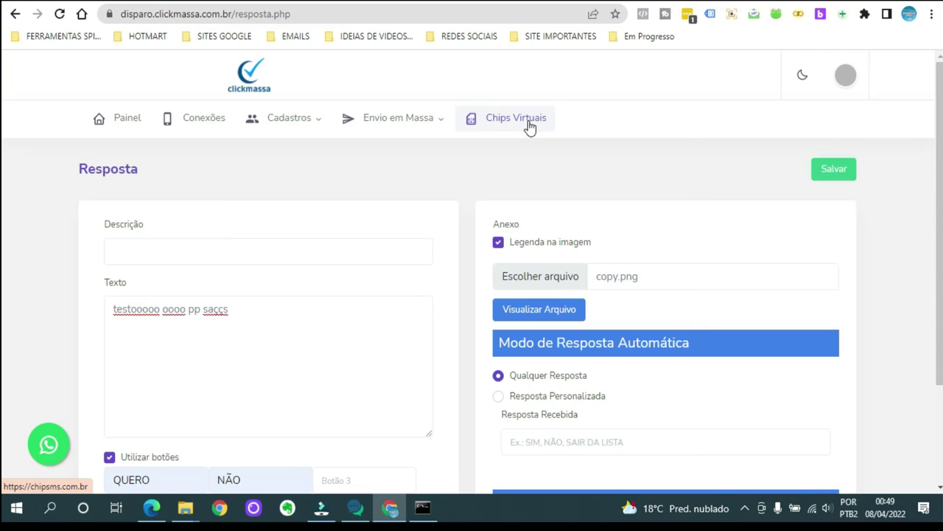
Leave Enviar Contato unticked and go to the Conexões page showing Canal 9015 connected.
click(415, 120)
click(588, 156)
scroll(361, 260, down, 3)
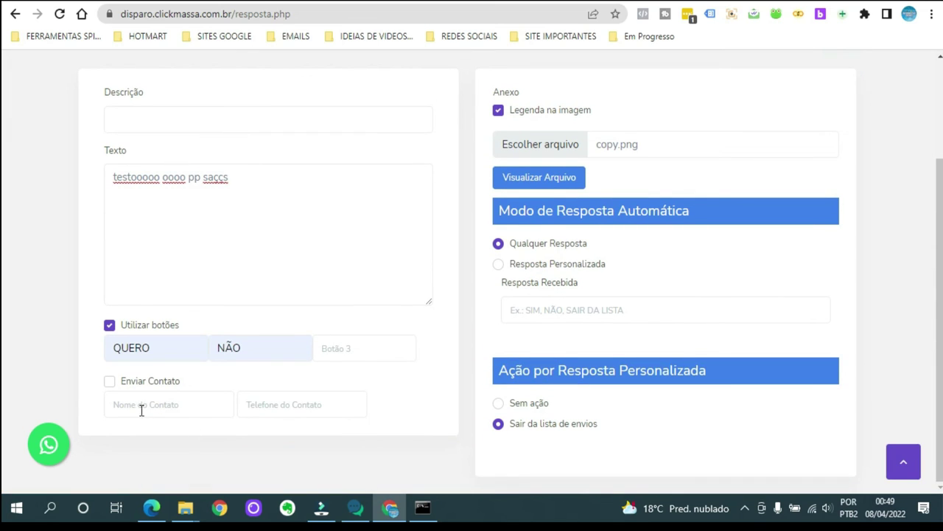
click(111, 382)
click(109, 382)
scroll(413, 295, up, 3)
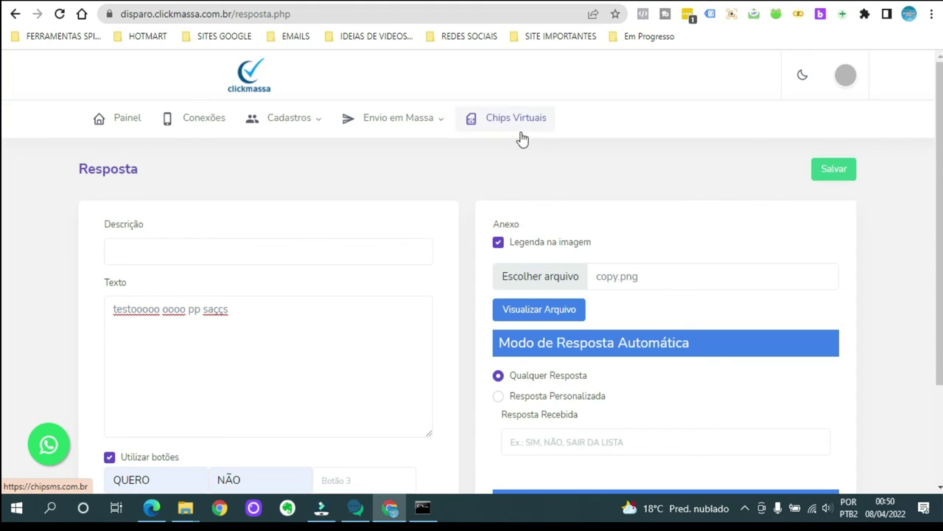
click(201, 118)
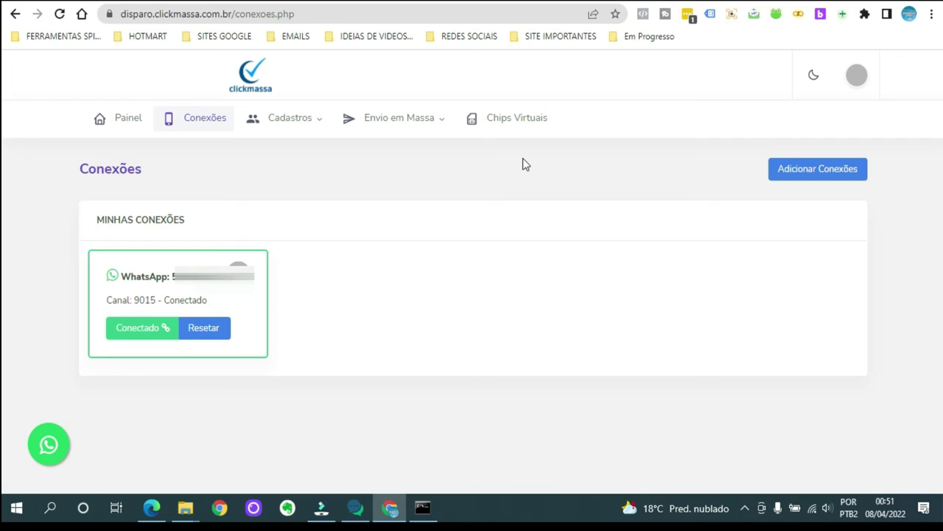
mouse_move(427, 122)
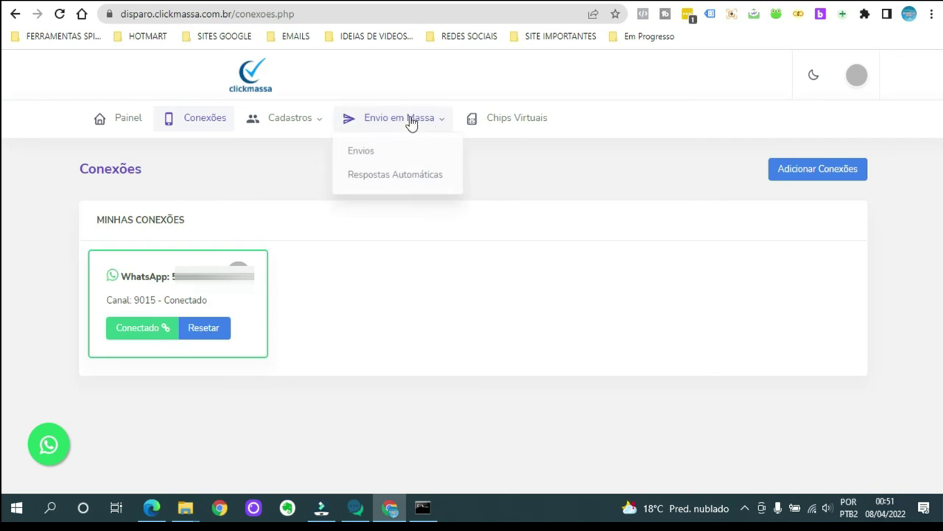